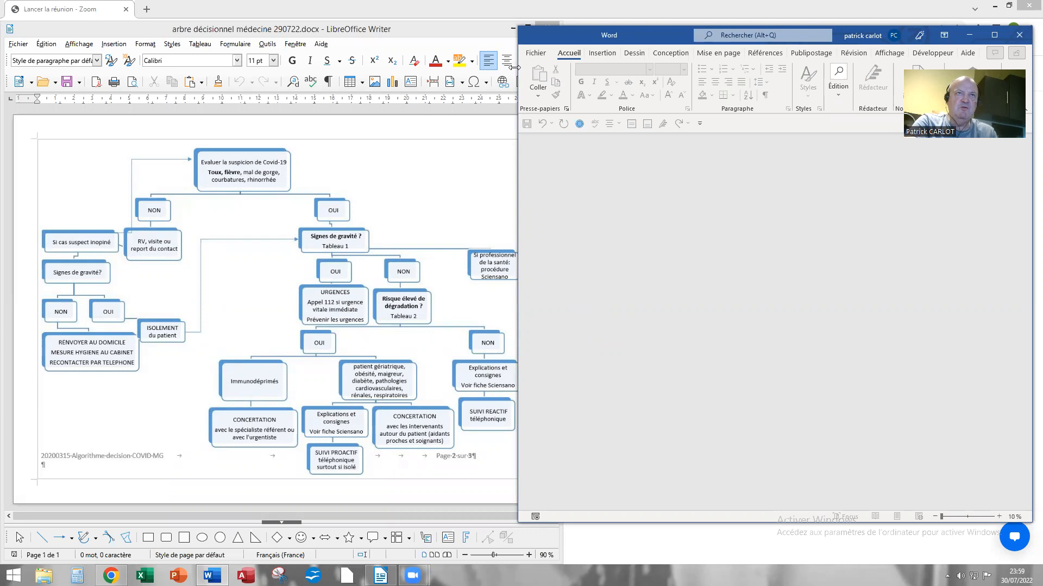
Narrow the Word window slightly and create a new blank document.
{"action": "left_click_drag", "start_coordinate": [514, 66], "coordinate": [525, 66]}
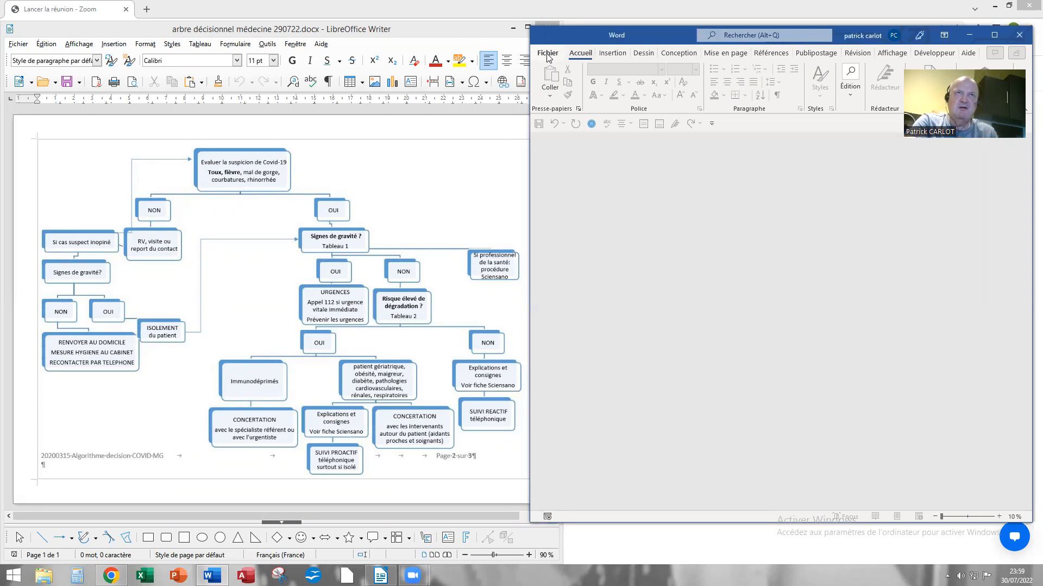
{"action": "left_click", "coordinate": [548, 57]}
{"action": "left_click", "coordinate": [560, 103]}
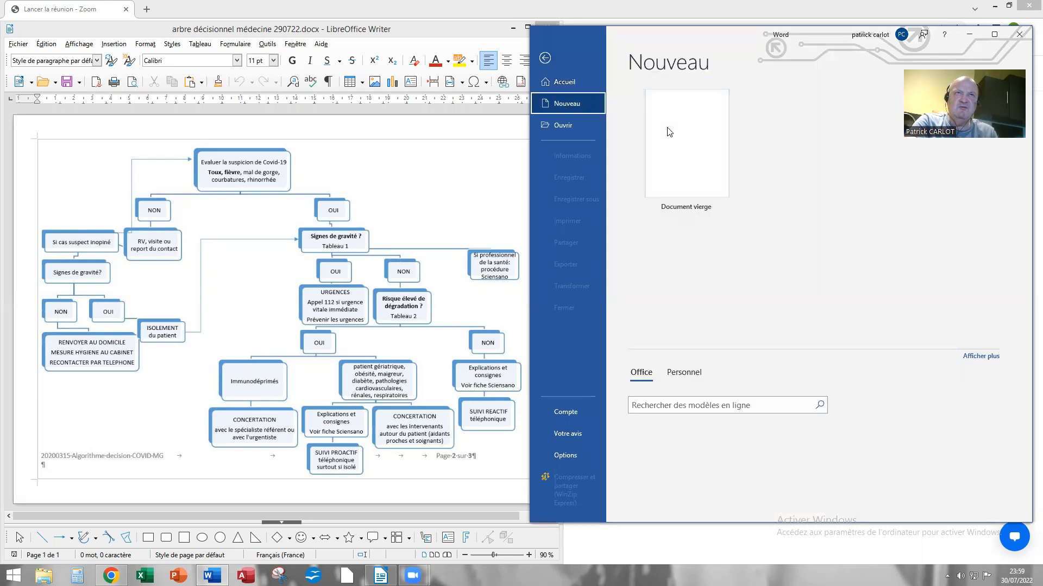
{"action": "left_click", "coordinate": [669, 132]}
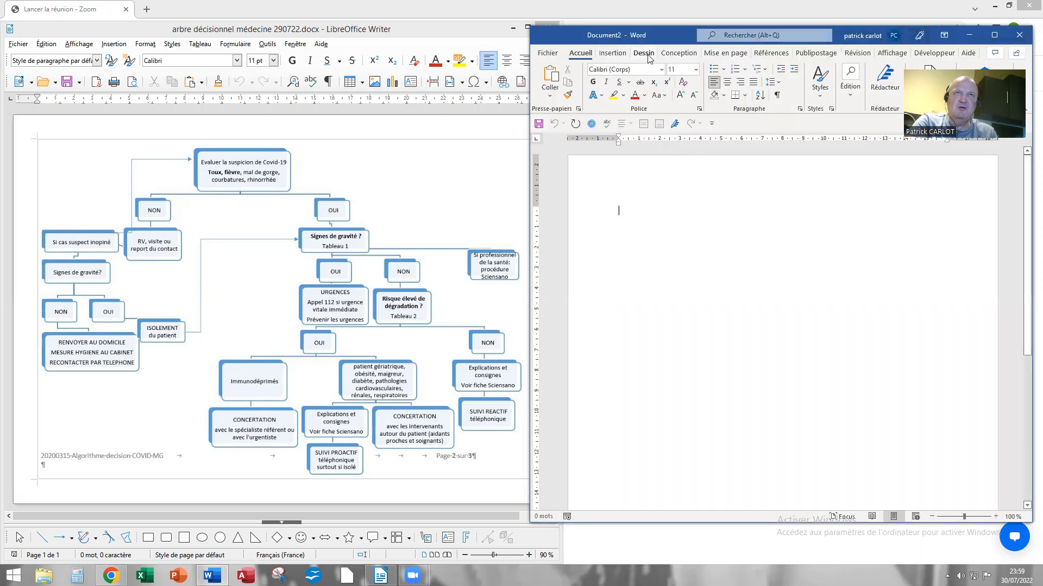
Set the page margins to the Étroites preset, 1.27 cm on all sides.
{"action": "left_click", "coordinate": [733, 54]}
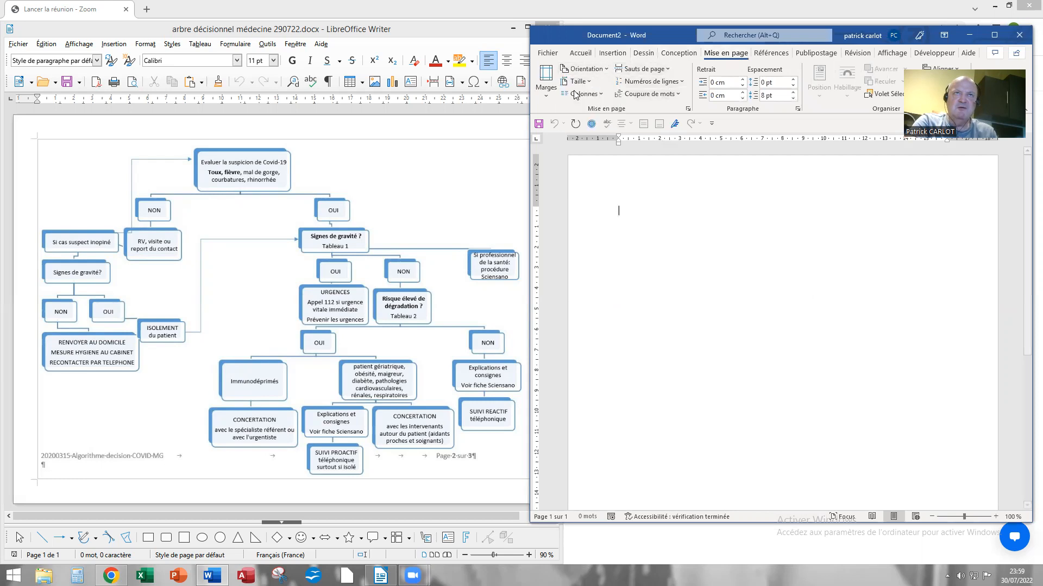
{"action": "left_click", "coordinate": [546, 80]}
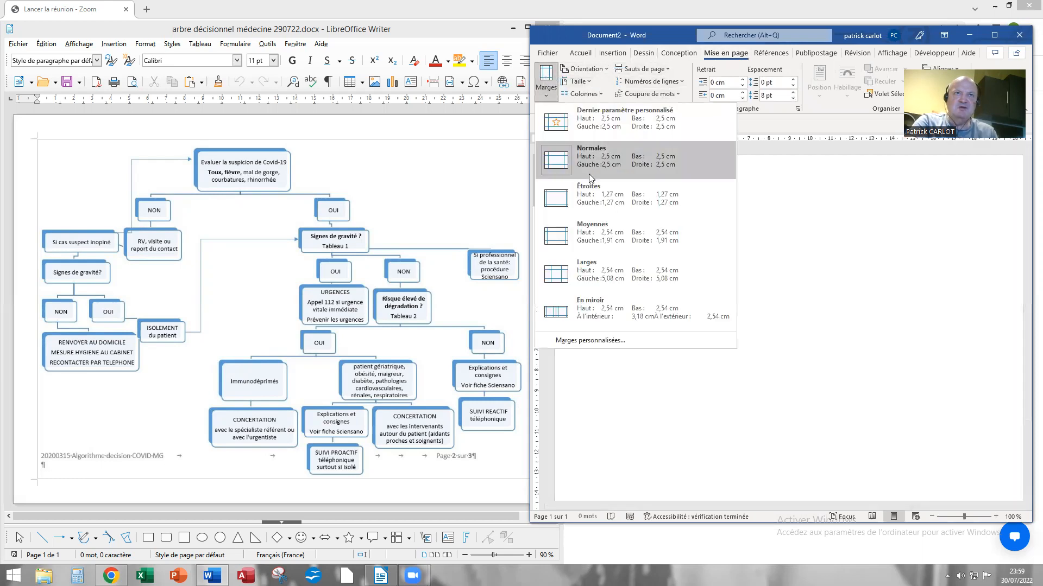
{"action": "left_click", "coordinate": [591, 204]}
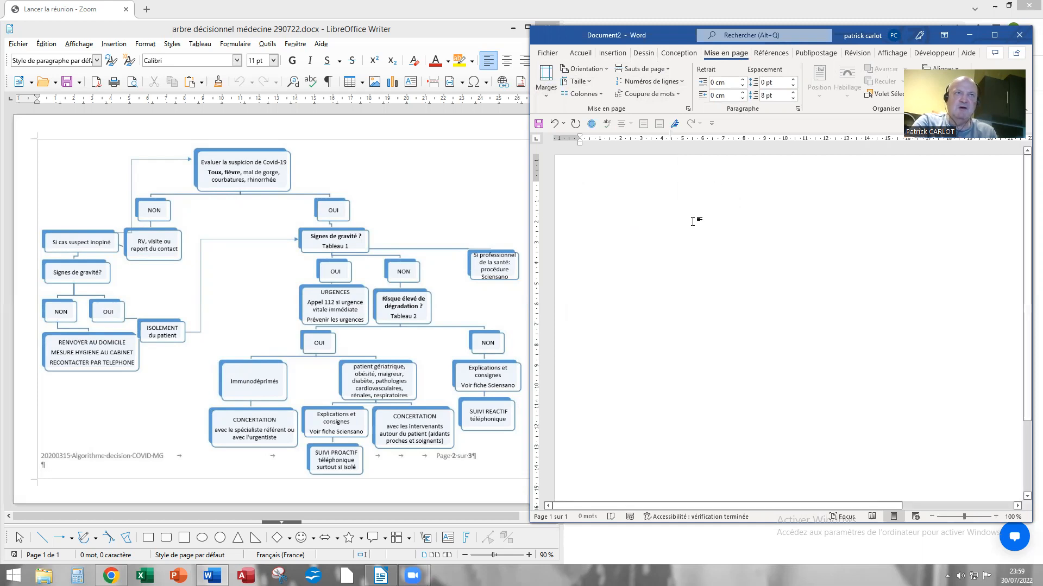
Draw a rounded rectangle near the top of the page and copy it to form two second-row and three third-row boxes.
{"action": "left_click", "coordinate": [612, 54]}
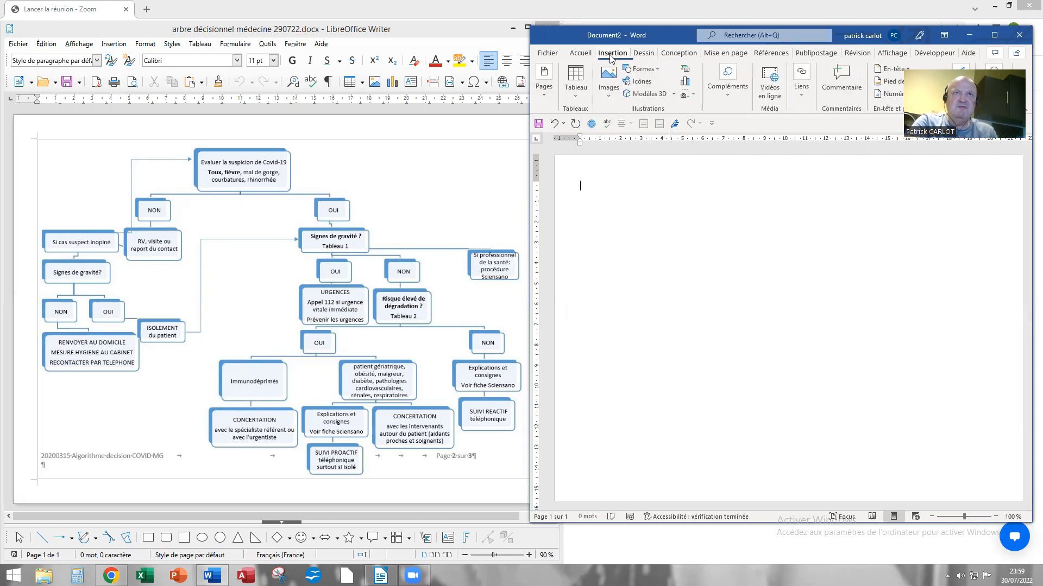
{"action": "left_click", "coordinate": [662, 72]}
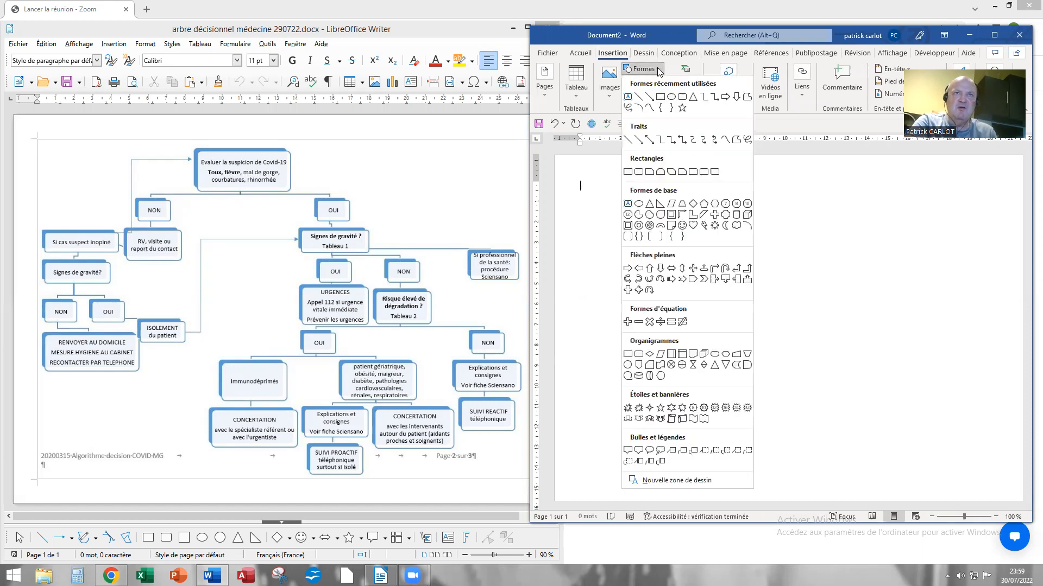
{"action": "left_click", "coordinate": [682, 99]}
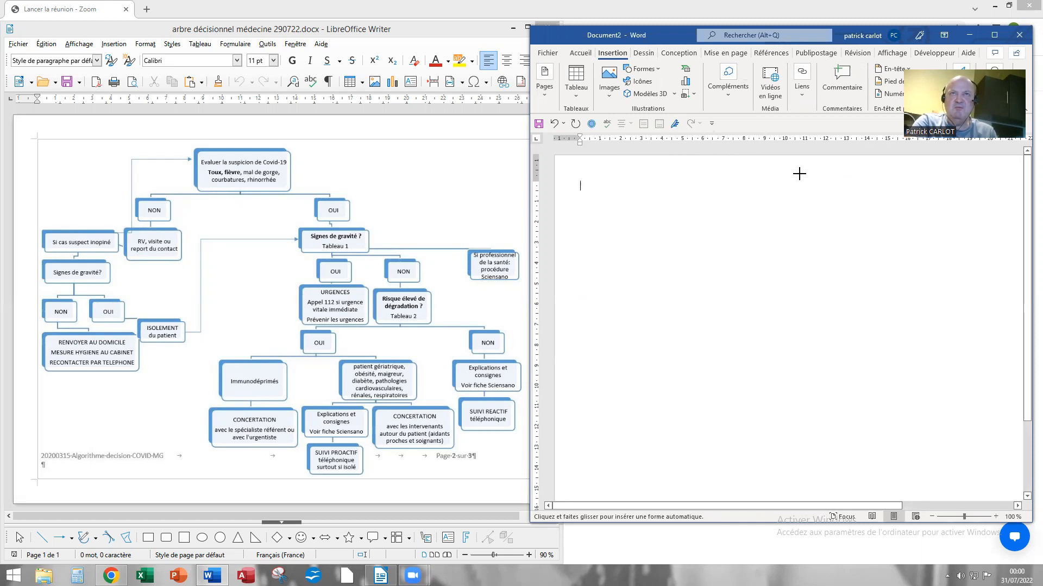
{"action": "left_click_drag", "start_coordinate": [786, 168], "coordinate": [864, 195]}
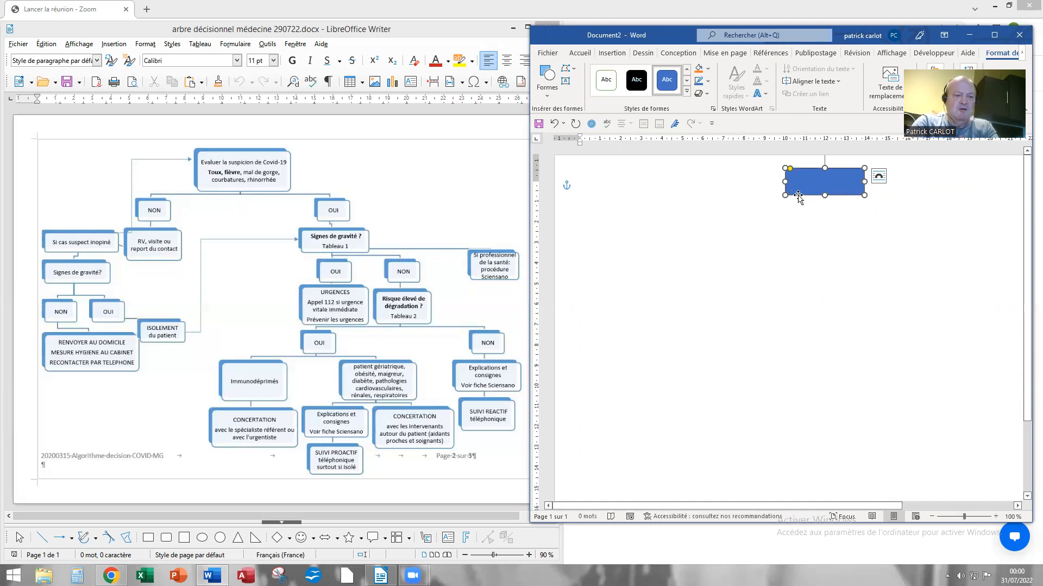
{"action": "left_click_drag", "start_coordinate": [798, 196], "coordinate": [920, 296]}
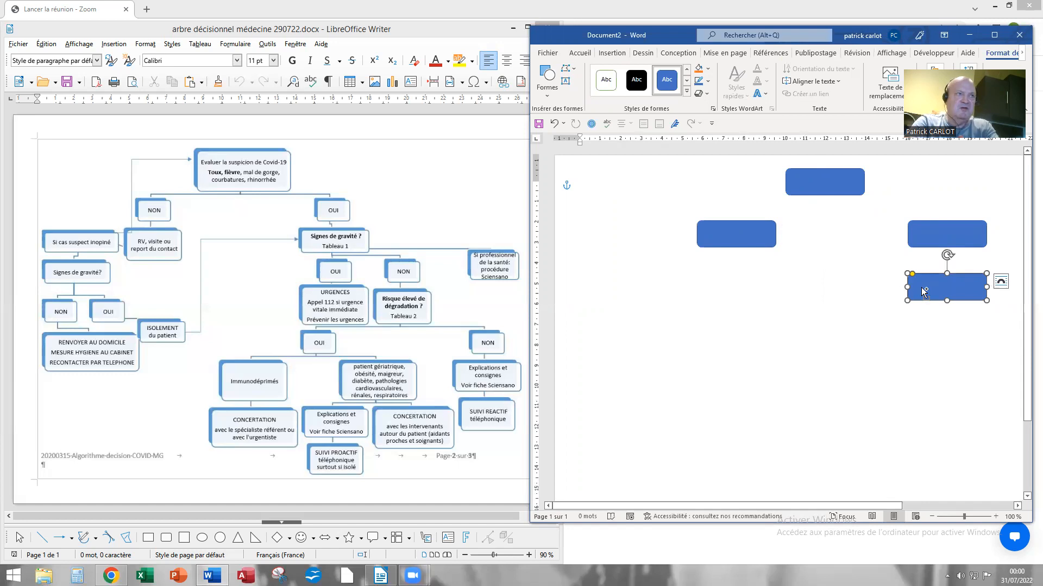
{"action": "left_click_drag", "start_coordinate": [937, 304], "coordinate": [609, 298]}
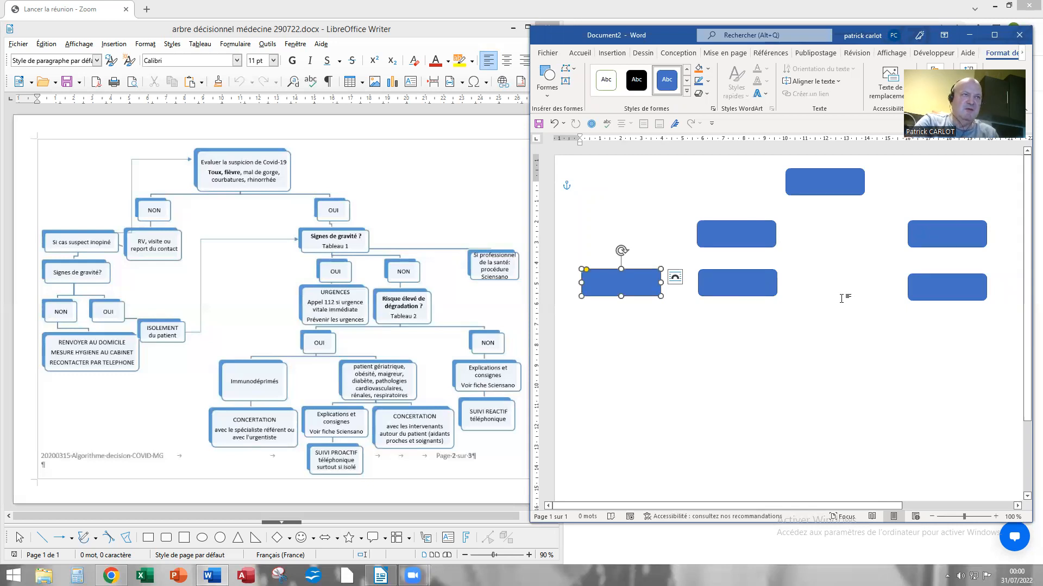
Draw a short vertical line down from the bottom centre of the top box.
{"action": "left_click", "coordinate": [612, 53]}
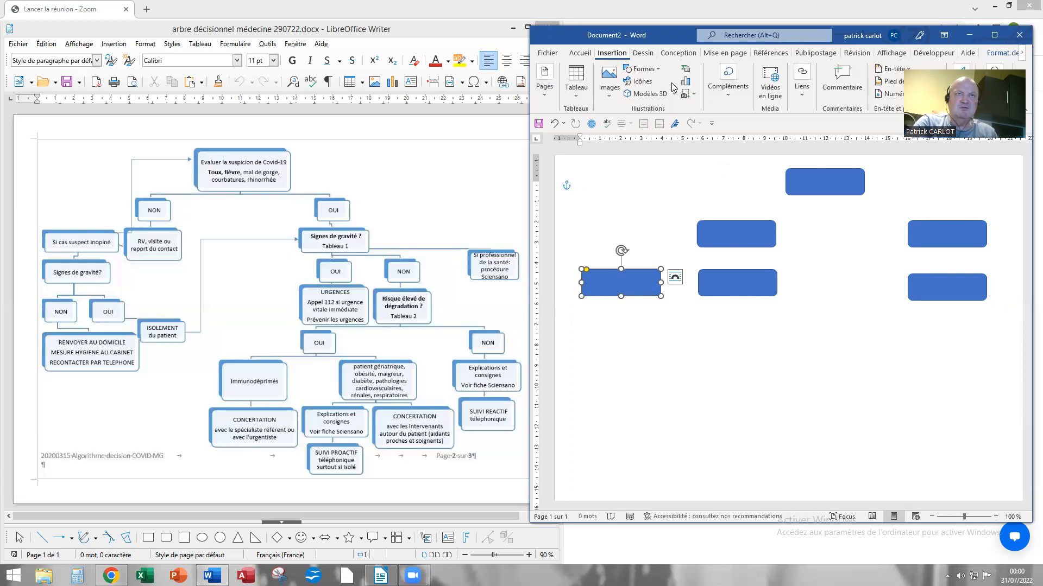
{"action": "left_click", "coordinate": [643, 69]}
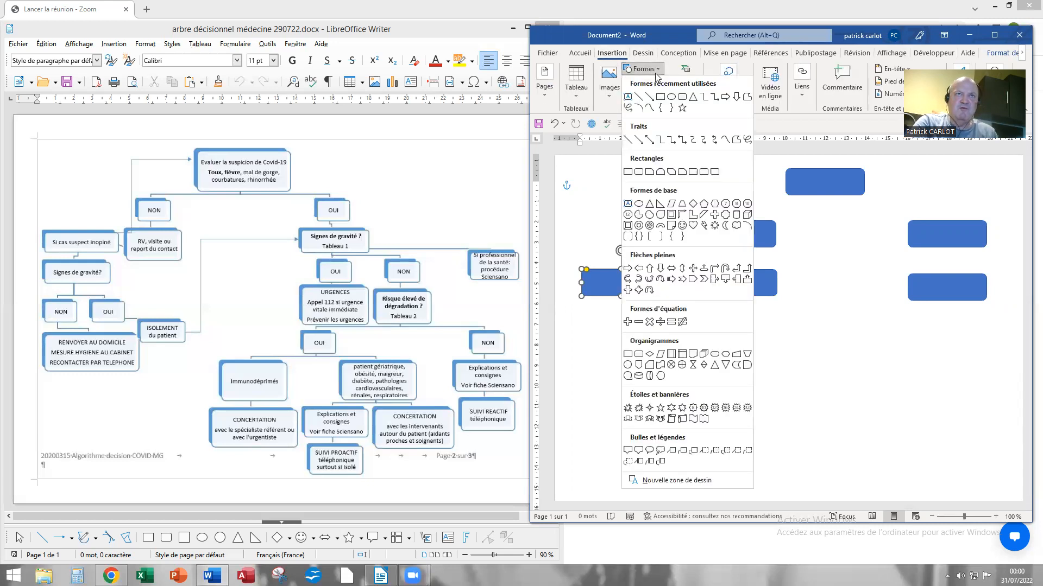
{"action": "left_click", "coordinate": [641, 103]}
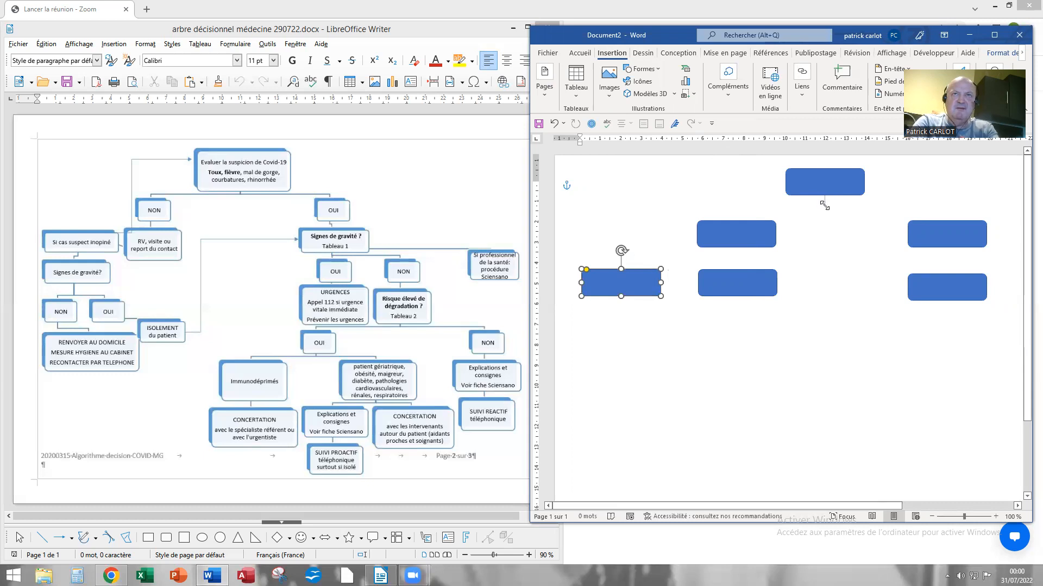
{"action": "left_click_drag", "start_coordinate": [825, 205], "coordinate": [824, 195]}
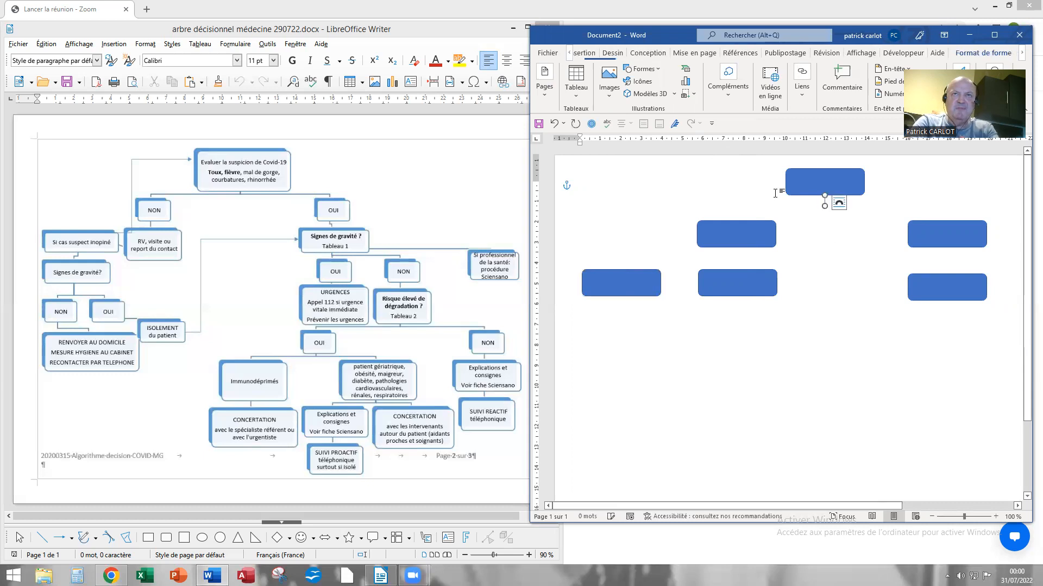
Draw a horizontal line under the short vertical stem, spanning from the centre of the left second-row box to the right one.
{"action": "left_click", "coordinate": [584, 54]}
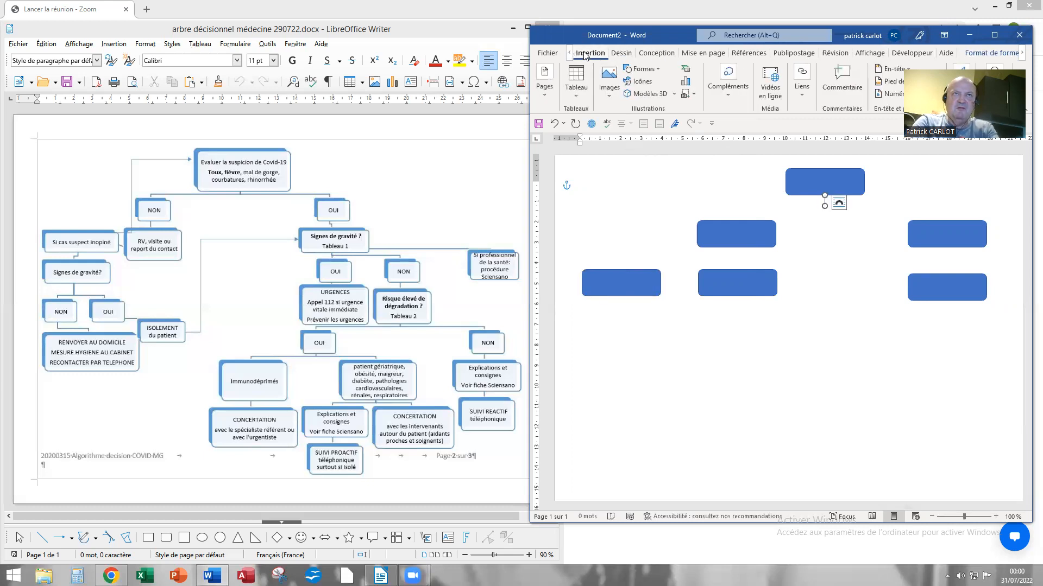
{"action": "left_click", "coordinate": [657, 73]}
{"action": "left_click", "coordinate": [639, 103]}
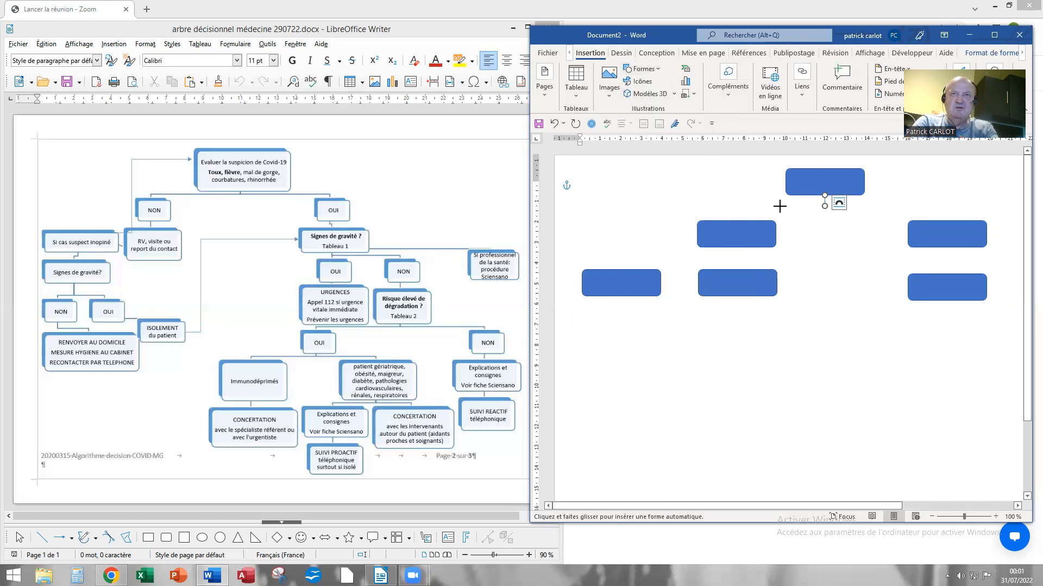
{"action": "left_click_drag", "start_coordinate": [791, 206], "coordinate": [945, 214]}
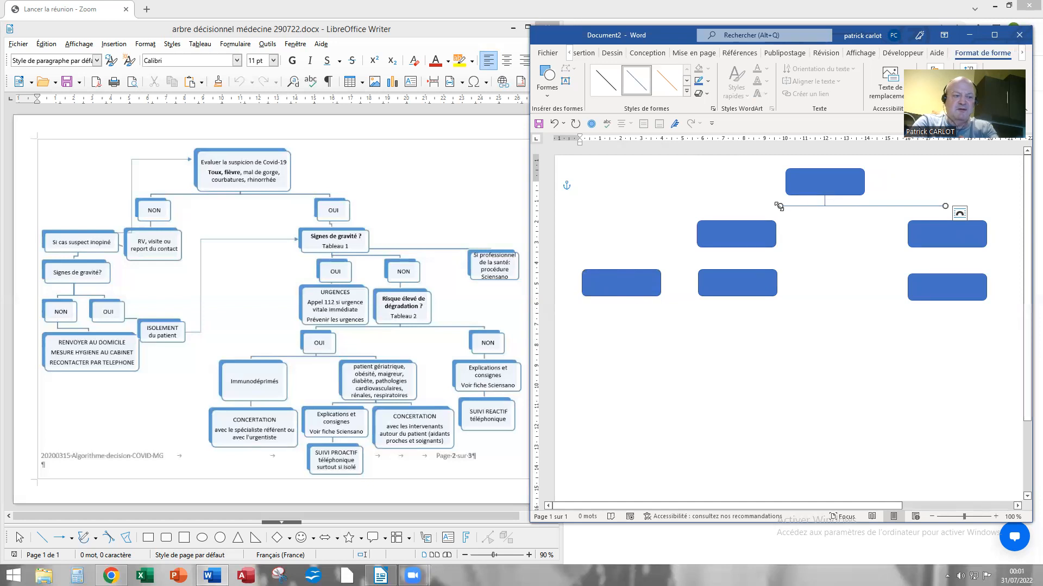
{"action": "left_click_drag", "start_coordinate": [778, 206], "coordinate": [736, 206]}
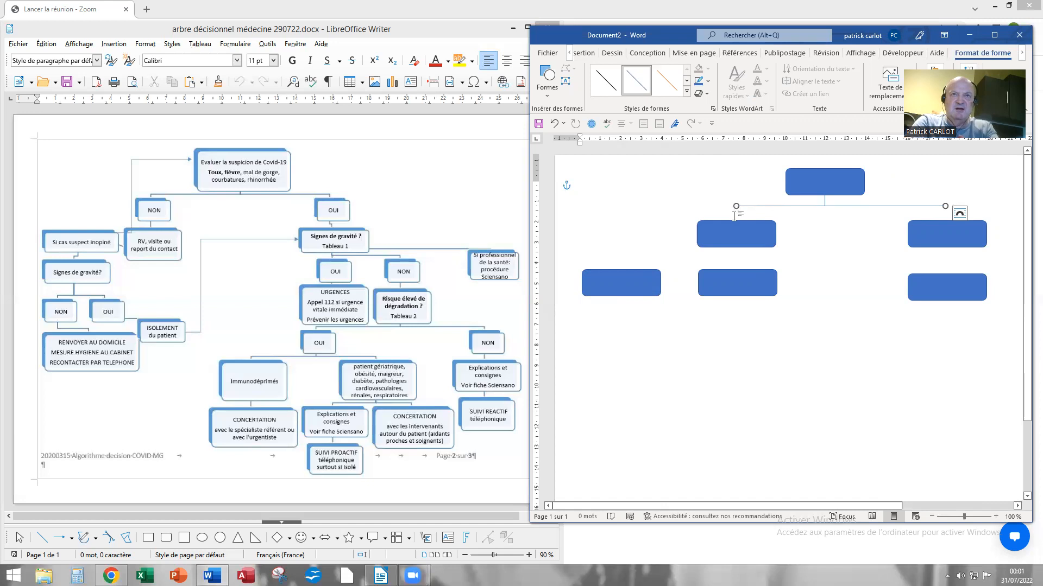
Copy the short vertical stem to both ends of the horizontal line, above the two second-row boxes.
{"action": "left_click", "coordinate": [824, 201]}
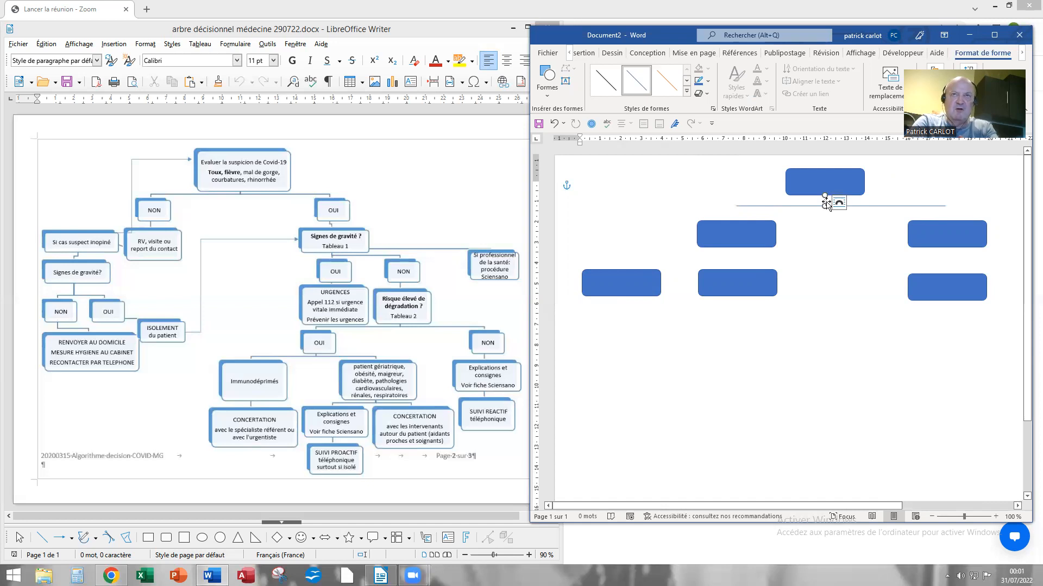
{"action": "left_click_drag", "start_coordinate": [825, 203], "coordinate": [738, 212]}
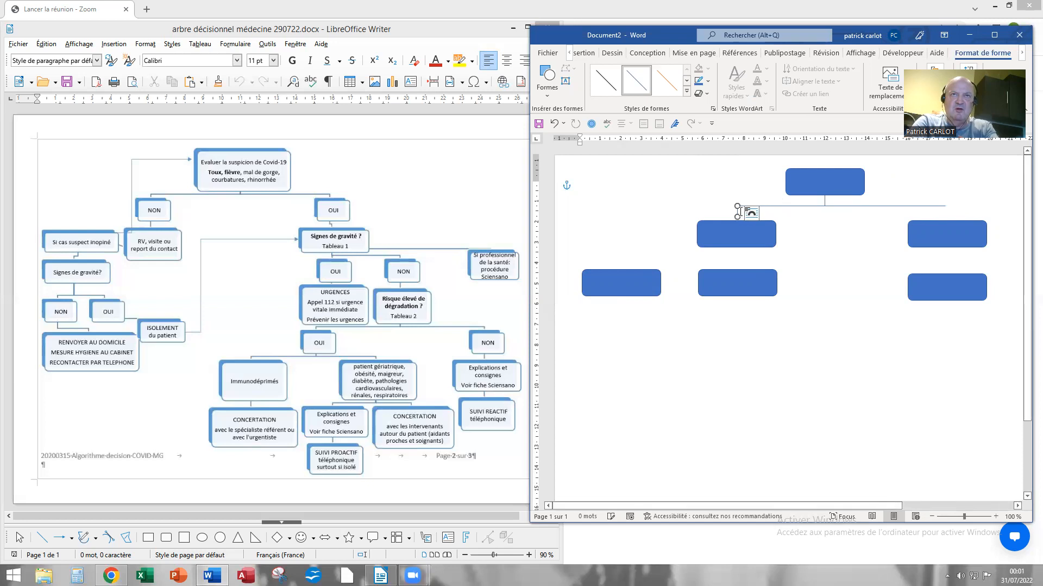
{"action": "left_click_drag", "start_coordinate": [737, 211], "coordinate": [934, 213]}
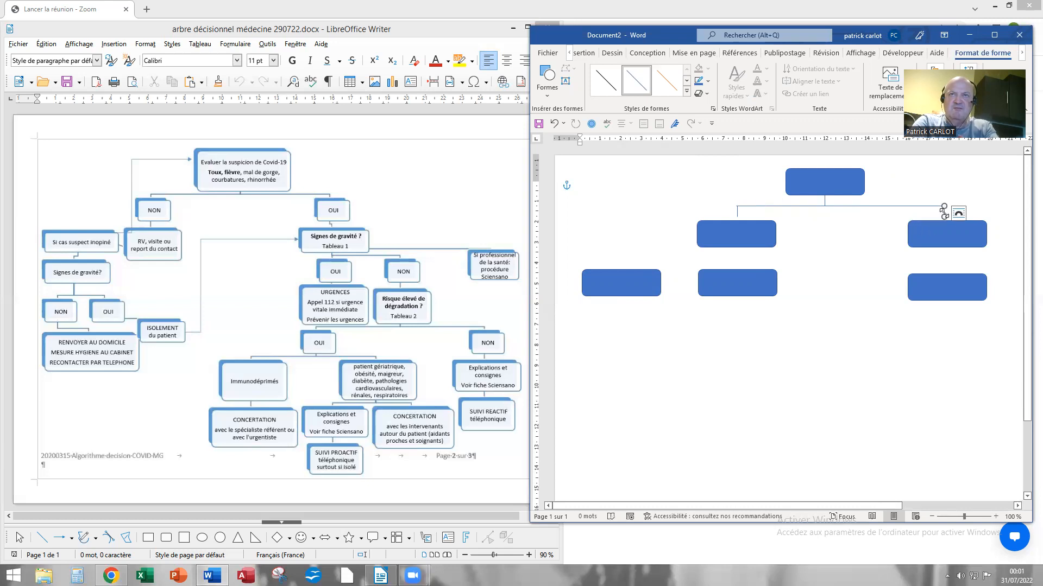
{"action": "left_click", "coordinate": [939, 248]}
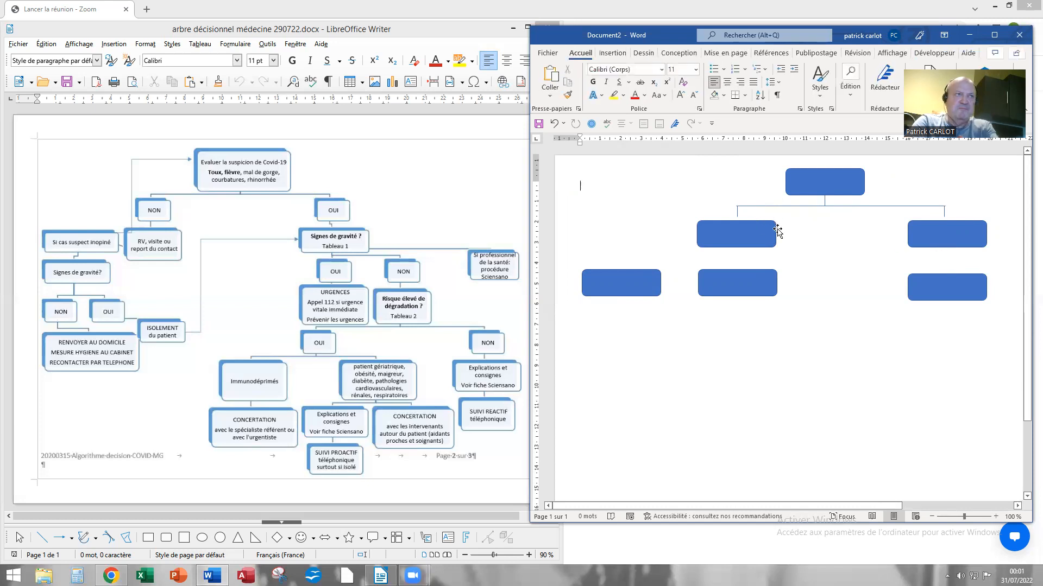
Copy the vertical line beneath each second-row box and lengthen the copies to reach the third-row boxes directly below.
{"action": "left_click", "coordinate": [737, 213]}
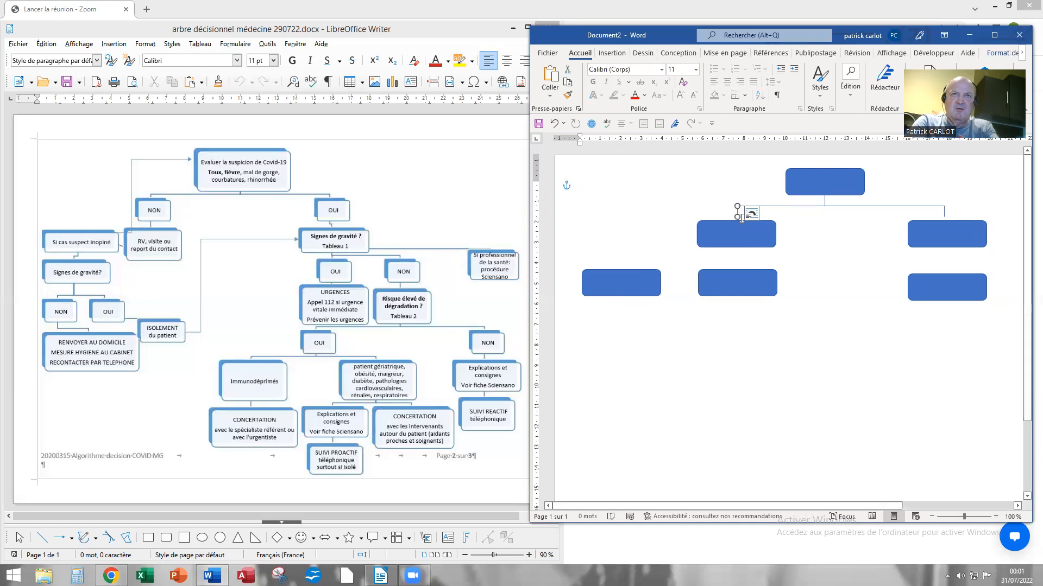
{"action": "left_click_drag", "start_coordinate": [737, 211], "coordinate": [736, 253]}
{"action": "left_click_drag", "start_coordinate": [739, 250], "coordinate": [939, 259]}
{"action": "left_click", "coordinate": [958, 256]}
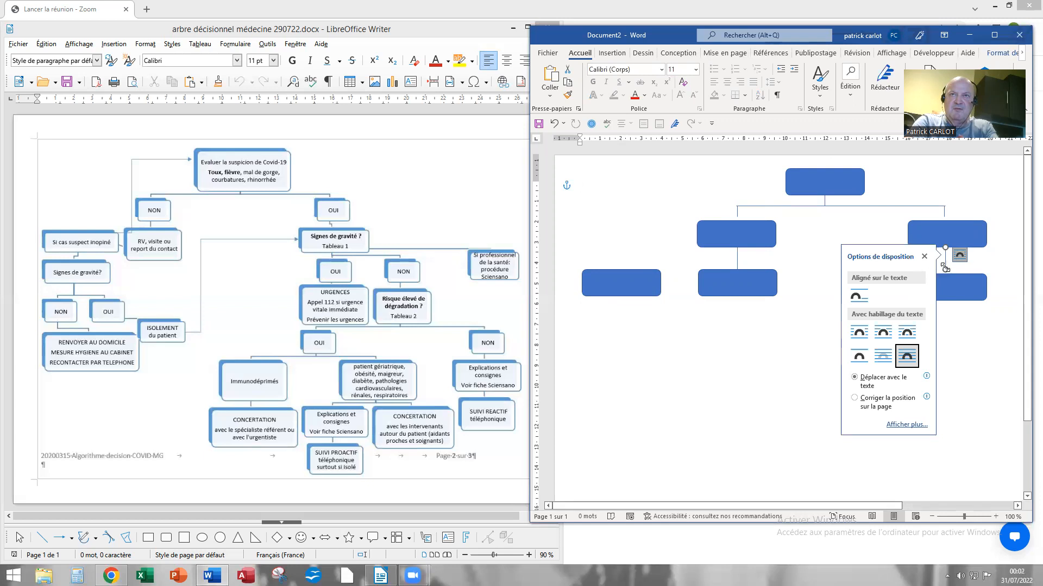
{"action": "left_click", "coordinate": [944, 270]}
{"action": "left_click", "coordinate": [943, 271]}
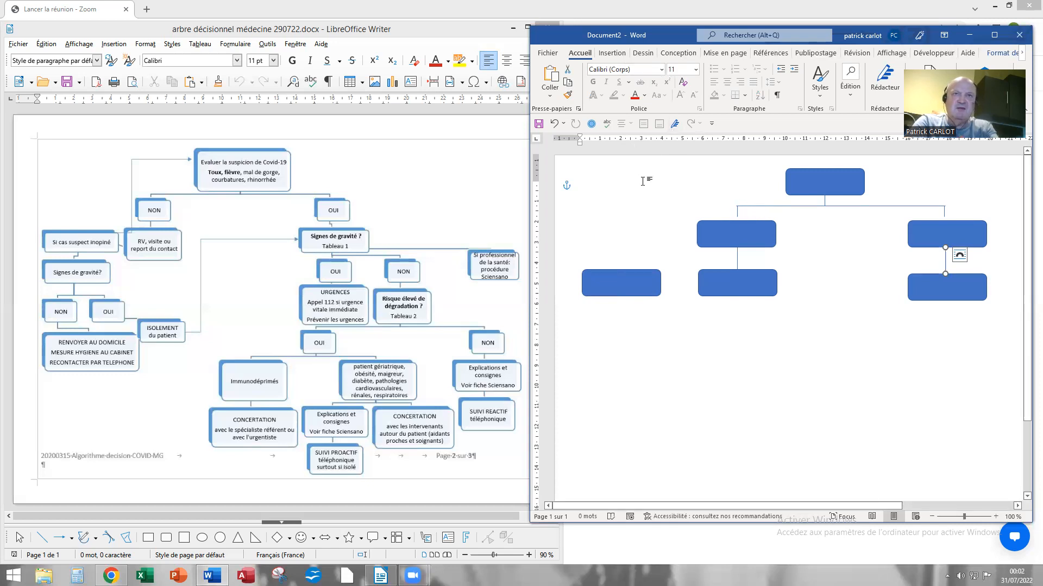
Draw a horizontal line connecting the leftmost third-row box to the box beside it.
{"action": "left_click", "coordinate": [612, 54]}
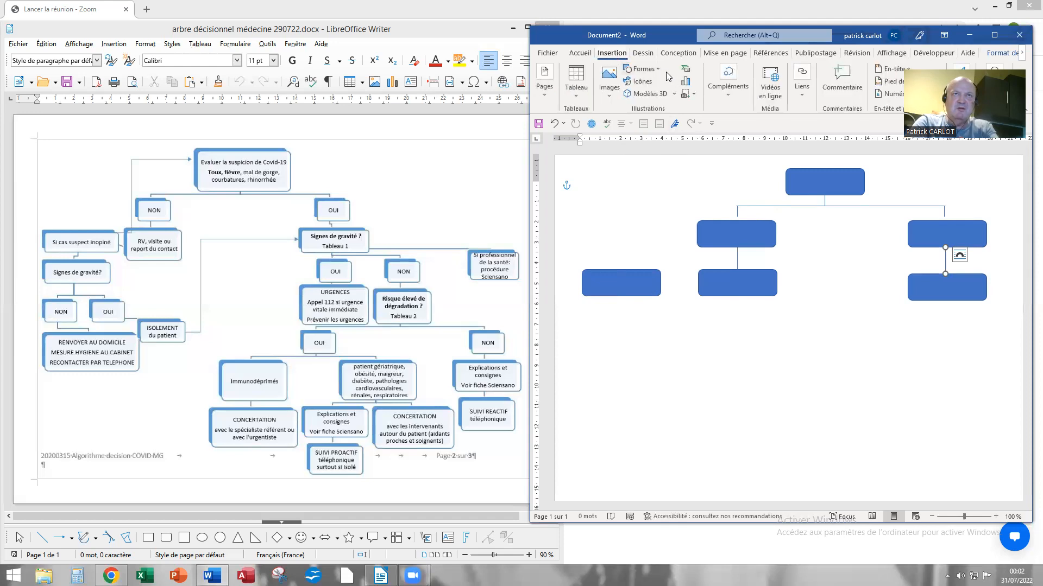
{"action": "left_click", "coordinate": [643, 69]}
{"action": "left_click", "coordinate": [638, 100]}
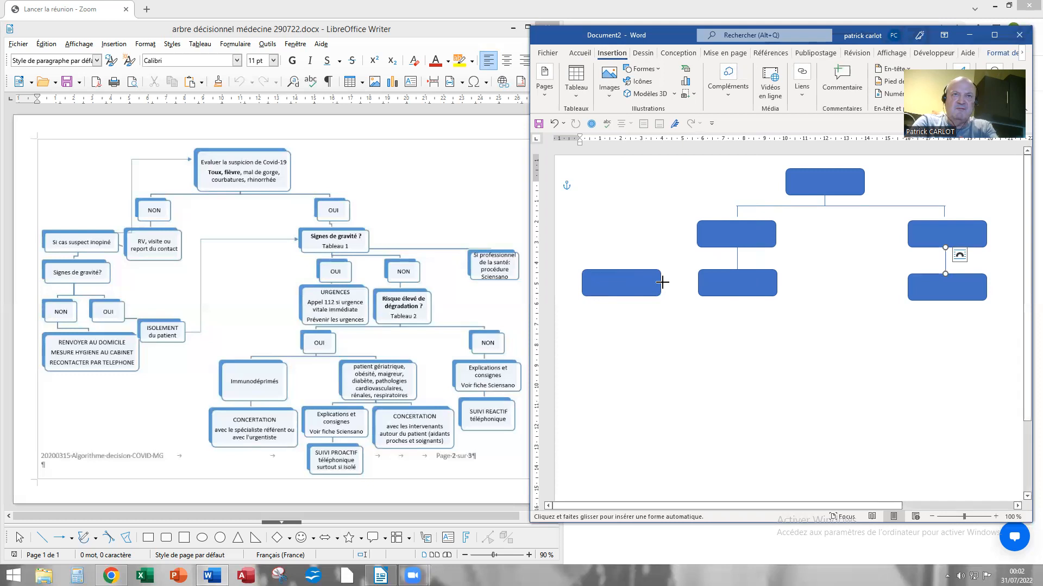
{"action": "left_click_drag", "start_coordinate": [661, 282], "coordinate": [698, 282]}
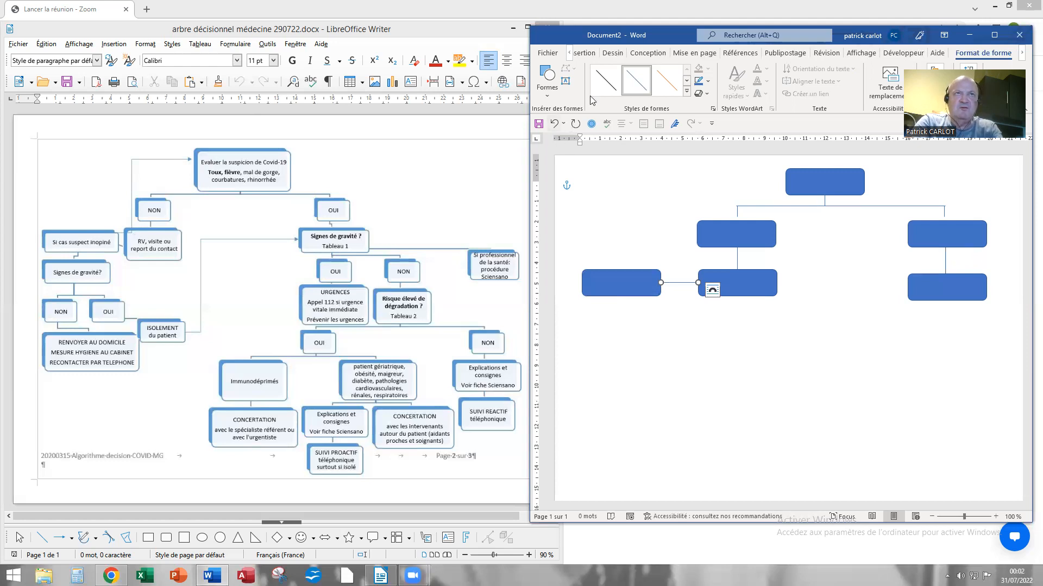
Draw an elbow arrow connector from the top of the leftmost third-row box to the left side of the top box.
{"action": "left_click", "coordinate": [584, 54]}
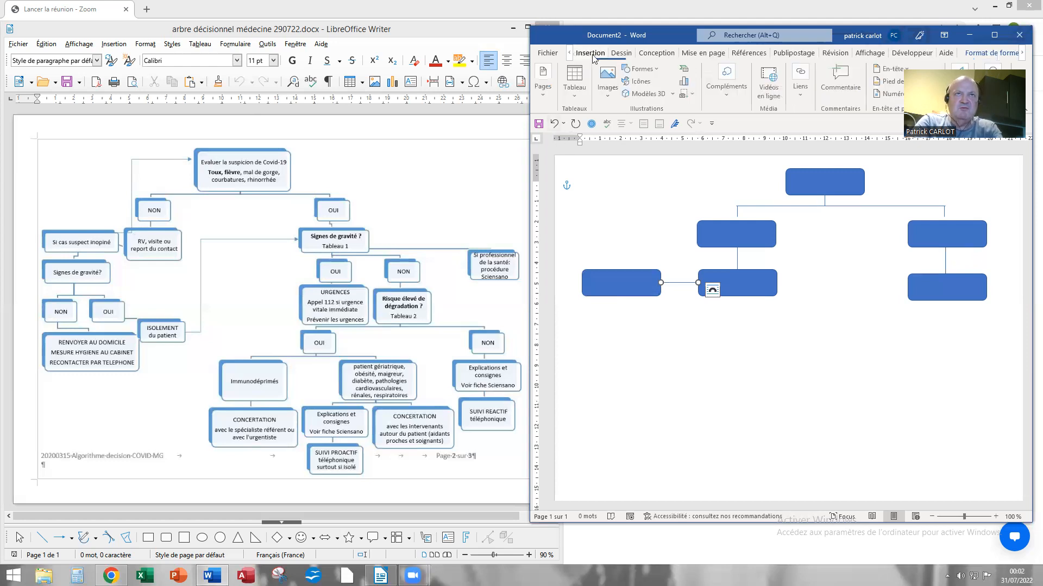
{"action": "left_click", "coordinate": [660, 69]}
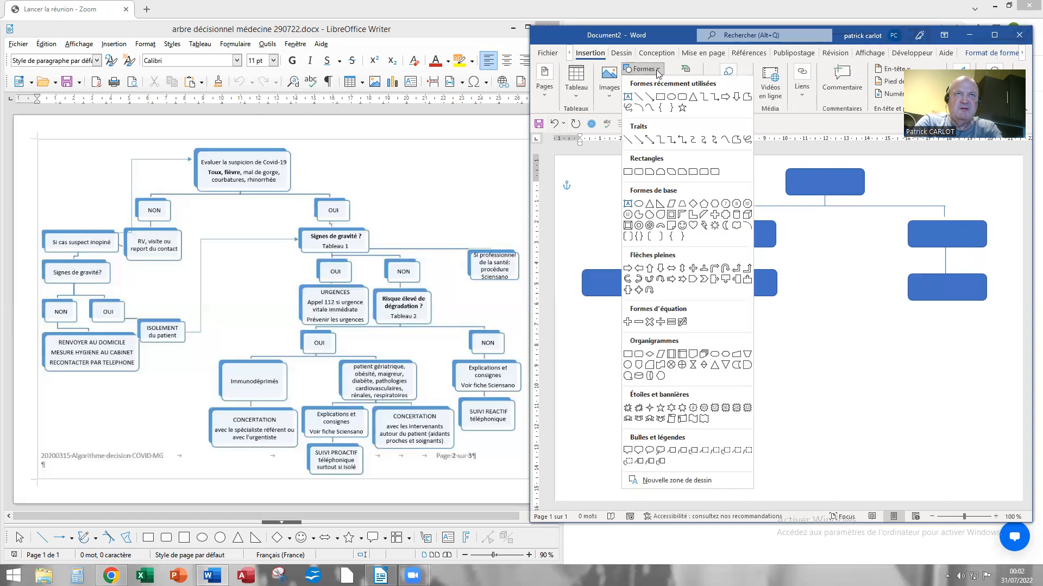
{"action": "left_click", "coordinate": [714, 98]}
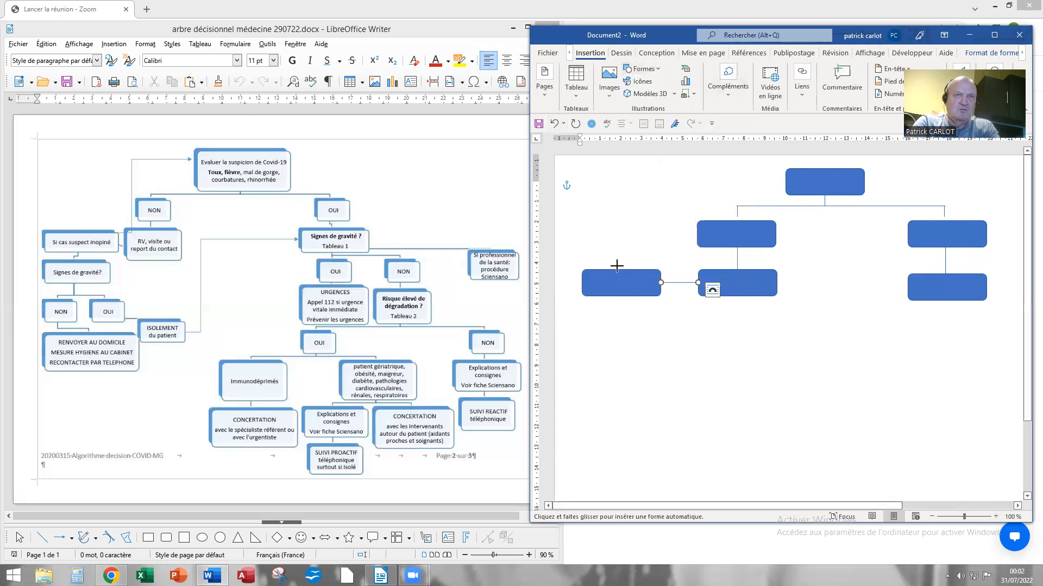
{"action": "left_click_drag", "start_coordinate": [627, 263], "coordinate": [785, 182]}
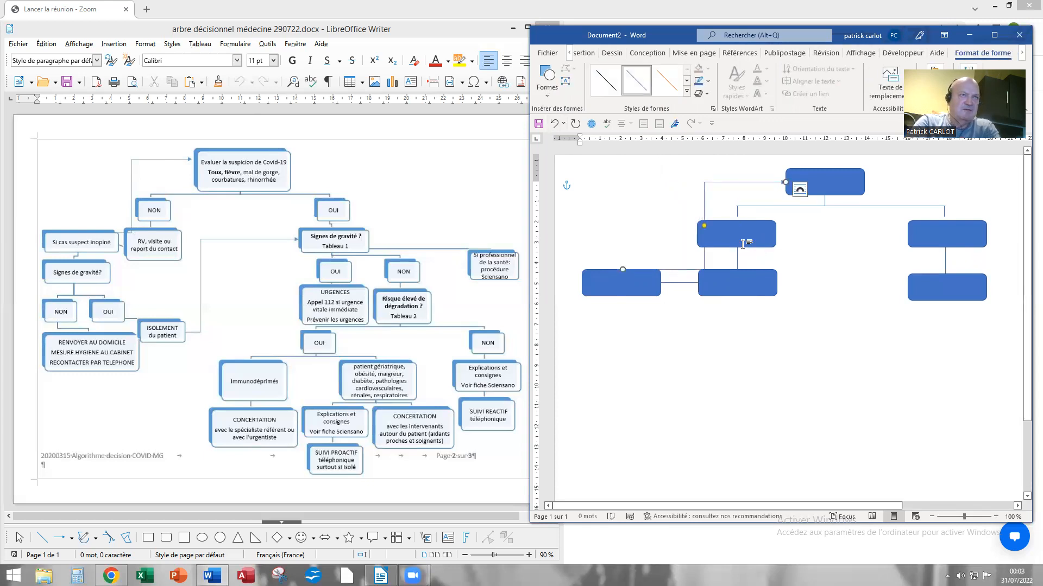
{"action": "left_click", "coordinate": [712, 247]}
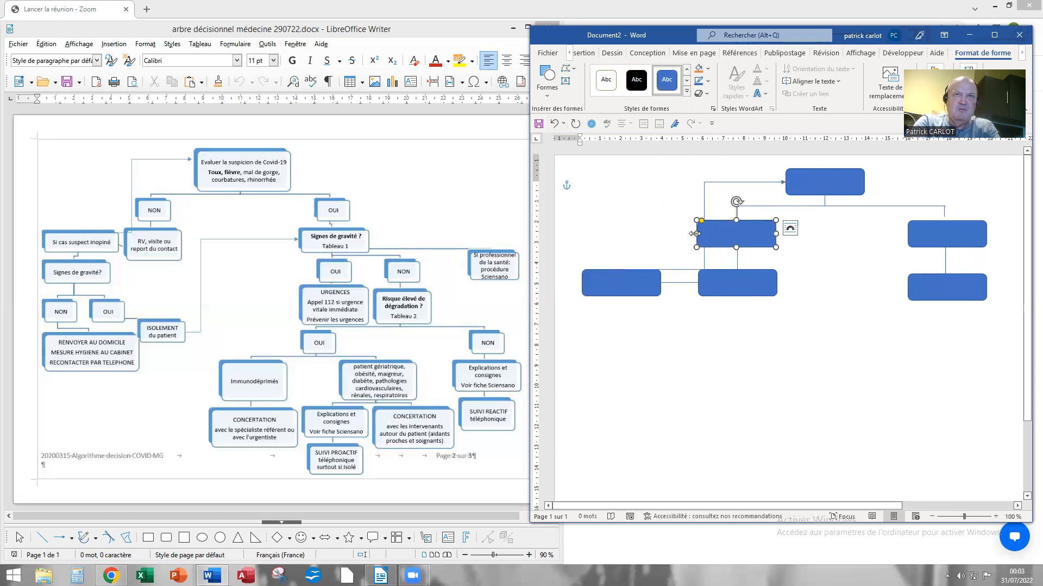
Narrow the left second-row box from its left side, away from the elbow arrow, and extend the stem above it down to its top edge.
{"action": "left_click_drag", "start_coordinate": [696, 234], "coordinate": [711, 234]}
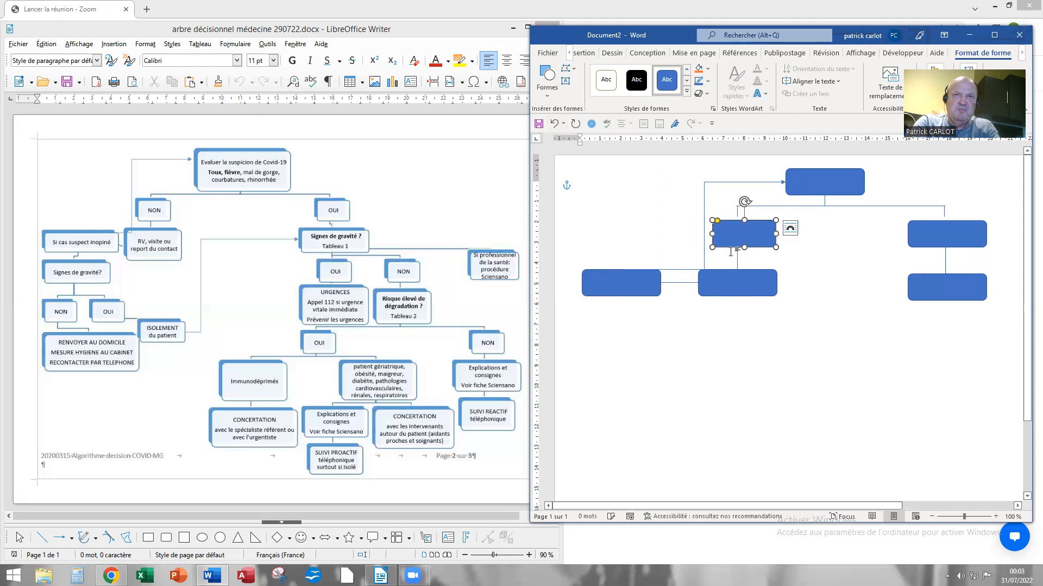
{"action": "left_click", "coordinate": [738, 215]}
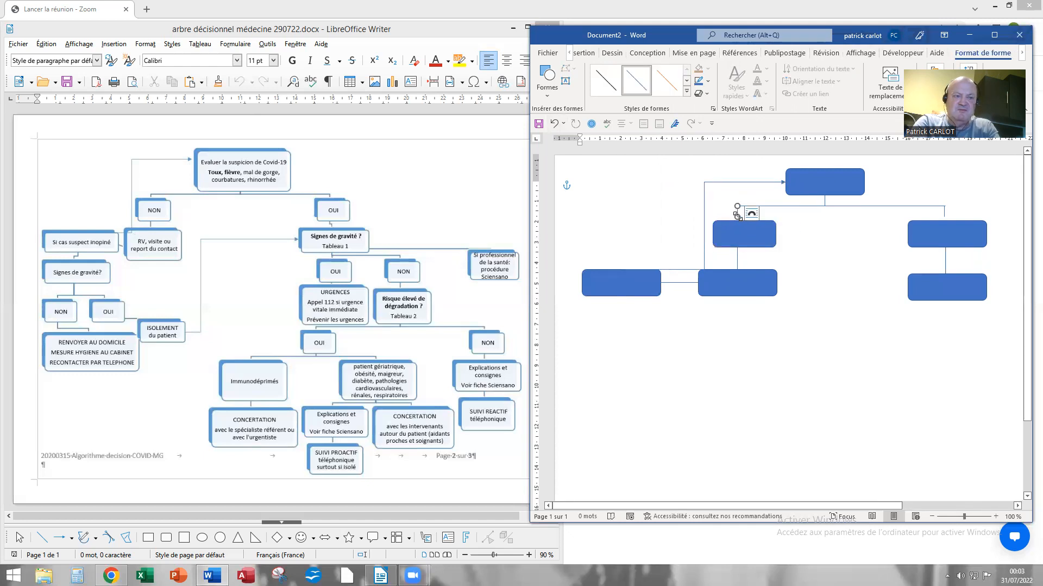
{"action": "left_click_drag", "start_coordinate": [738, 216], "coordinate": [737, 220]}
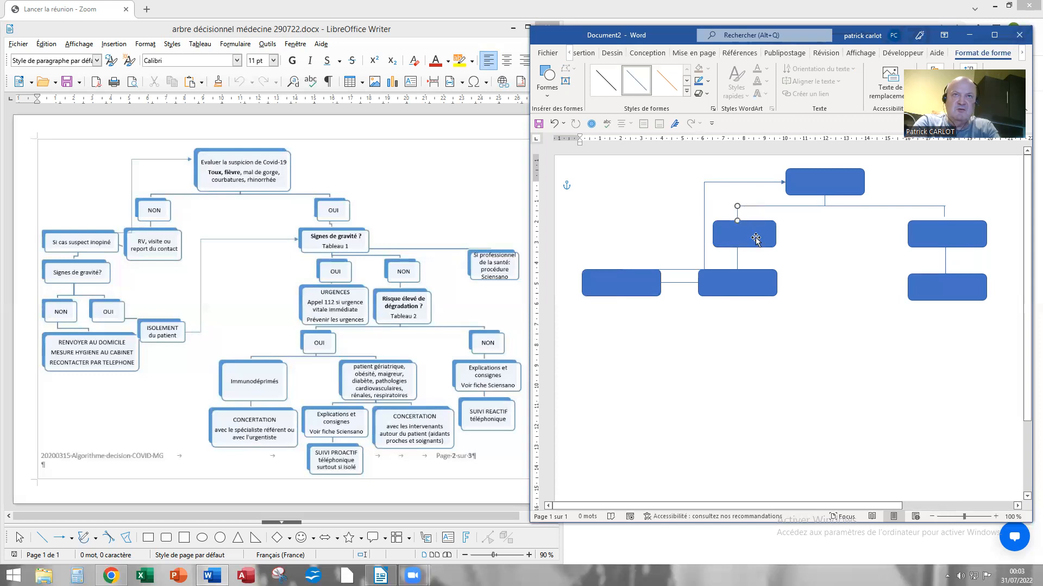
{"action": "left_click", "coordinate": [752, 211]}
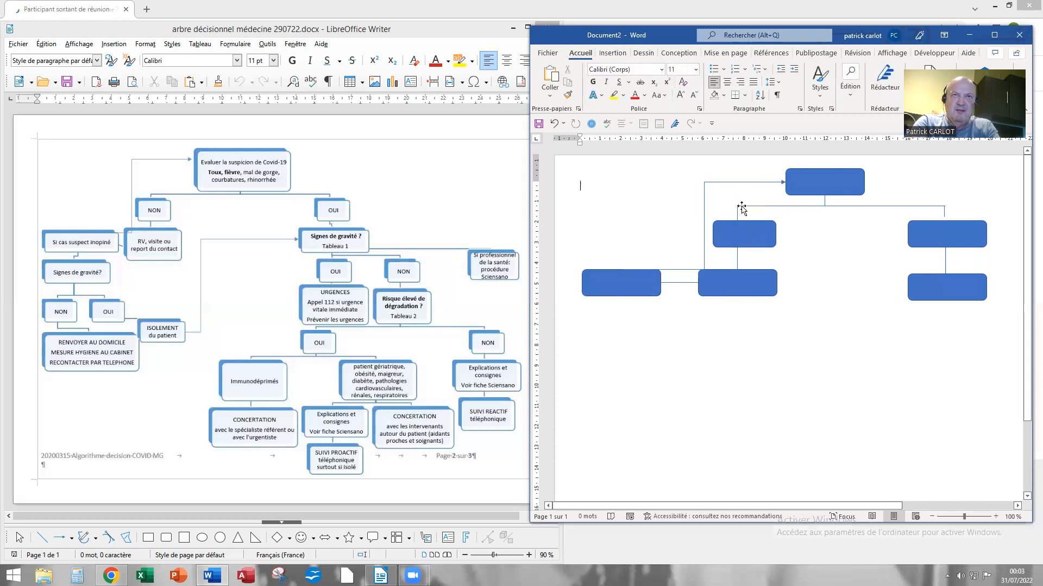
{"action": "left_click", "coordinate": [742, 207]}
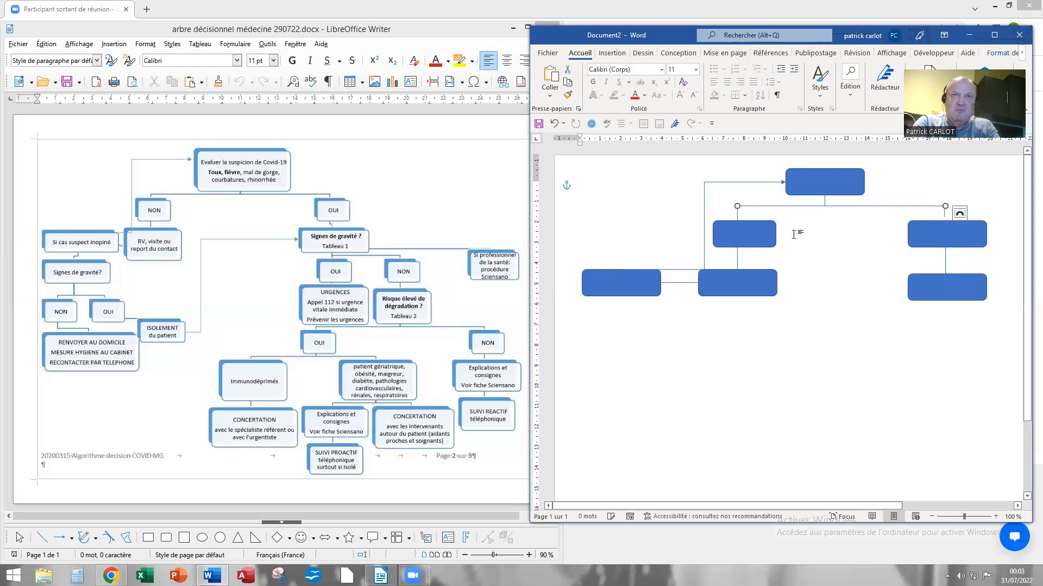
{"action": "left_click", "coordinate": [845, 252]}
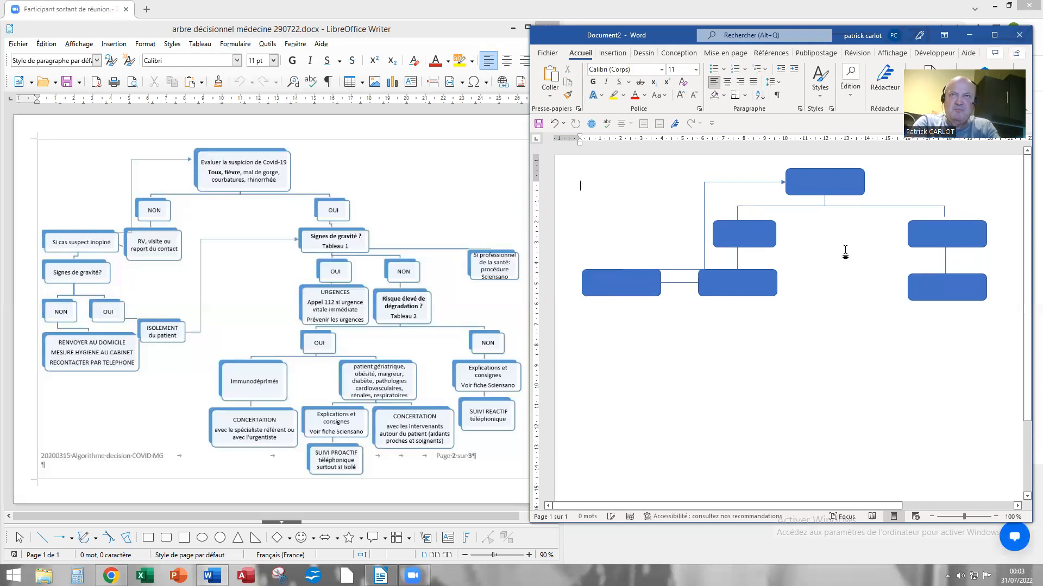
Extend the stem above the right second-row box down to the box and align the horizontal line's right end with that stem.
{"action": "left_click", "coordinate": [945, 215]}
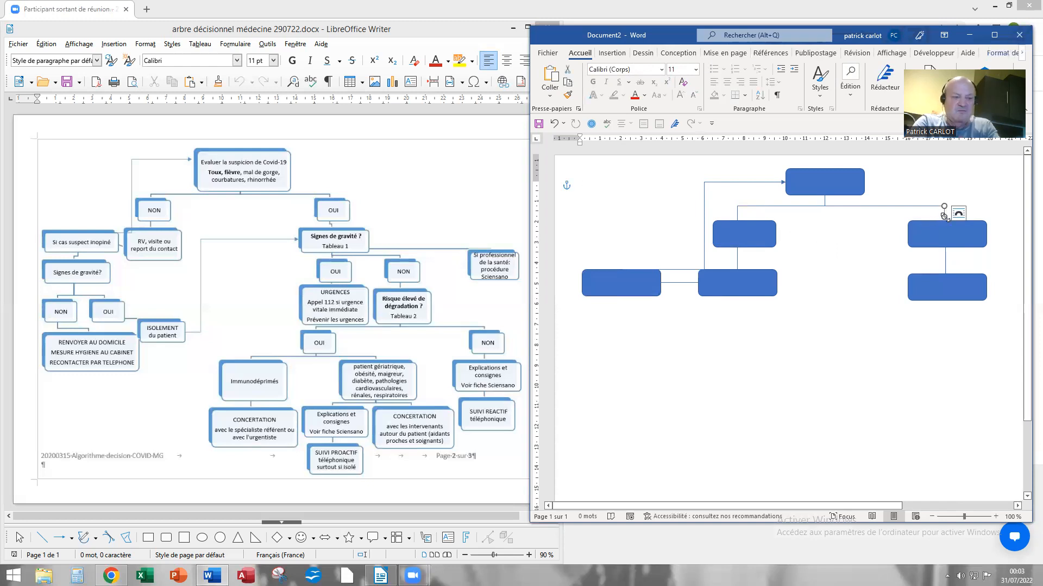
{"action": "left_click_drag", "start_coordinate": [944, 207], "coordinate": [944, 221]}
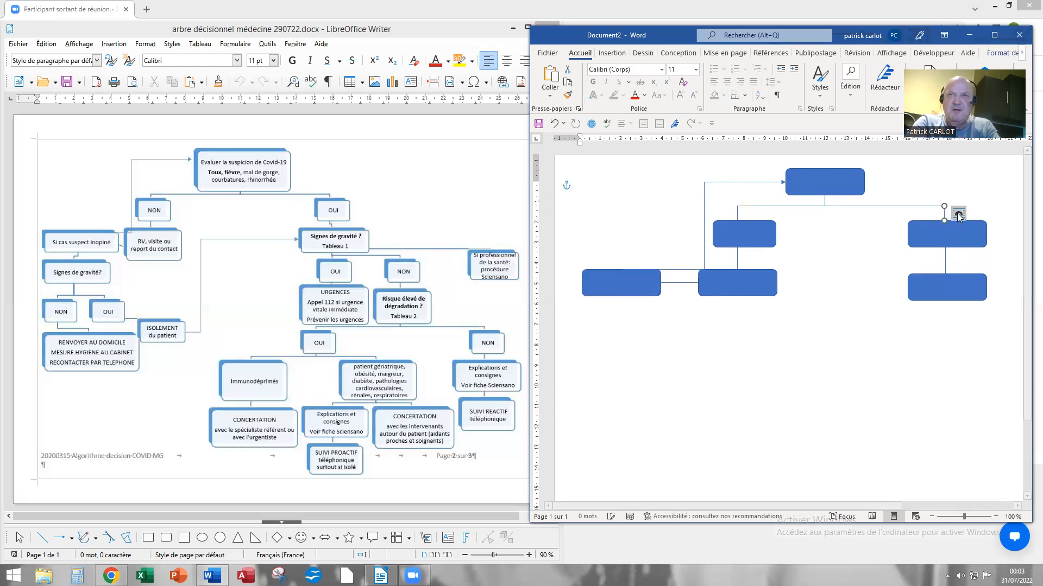
{"action": "left_click", "coordinate": [958, 215]}
{"action": "left_click", "coordinate": [960, 196]}
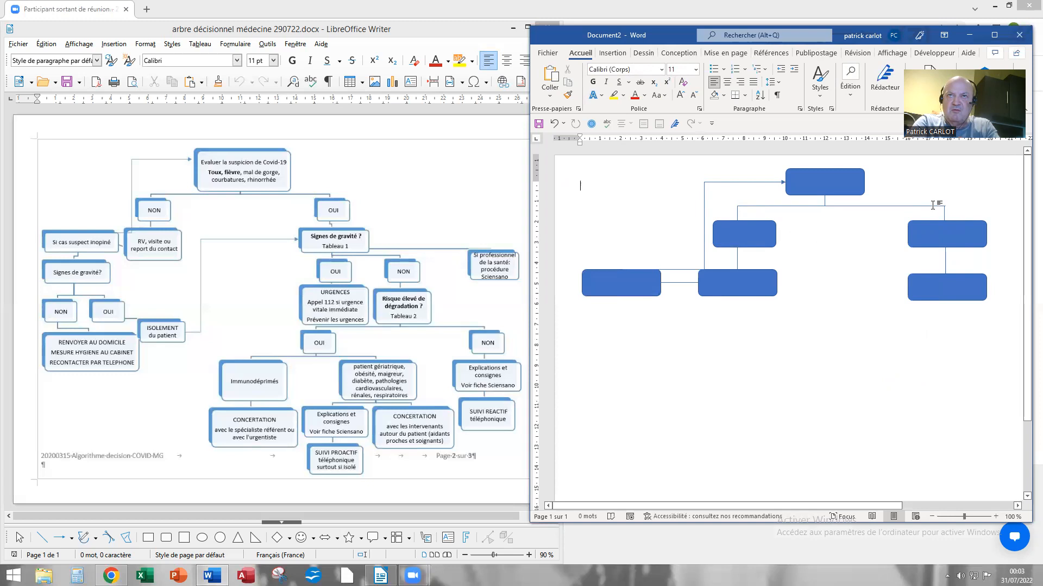
{"action": "left_click", "coordinate": [933, 206]}
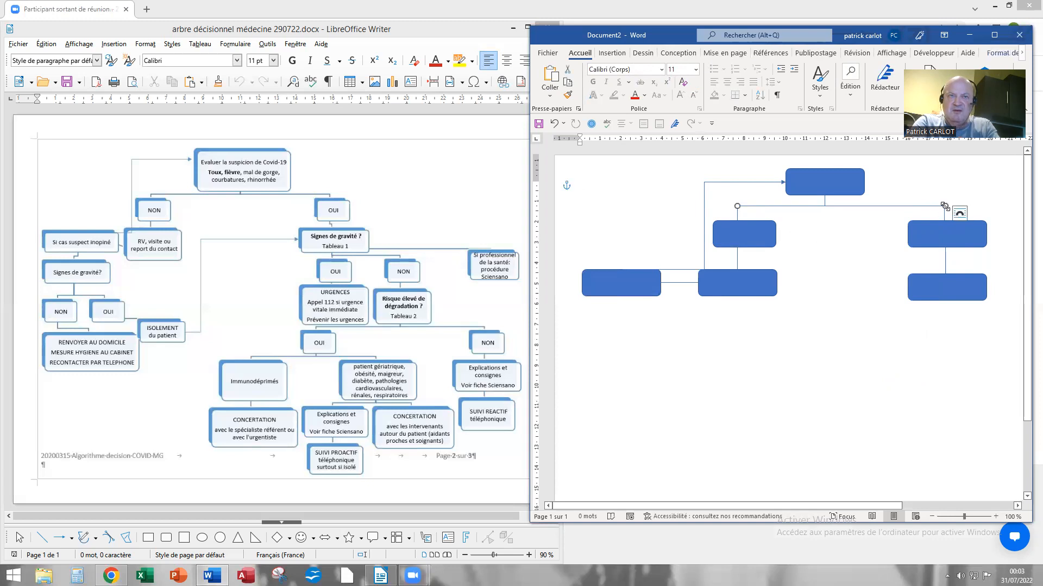
{"action": "left_click_drag", "start_coordinate": [943, 206], "coordinate": [942, 205]}
{"action": "left_click", "coordinate": [866, 265]}
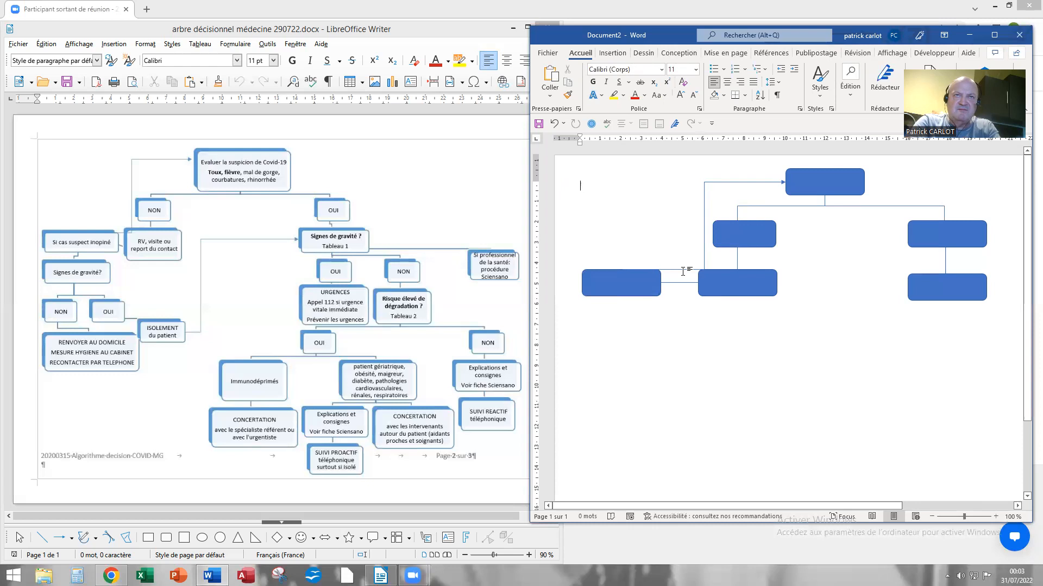
Narrow the middle third-row box from its left side and lengthen the horizontal line from the leftmost box to reach it.
{"action": "left_click", "coordinate": [709, 288]}
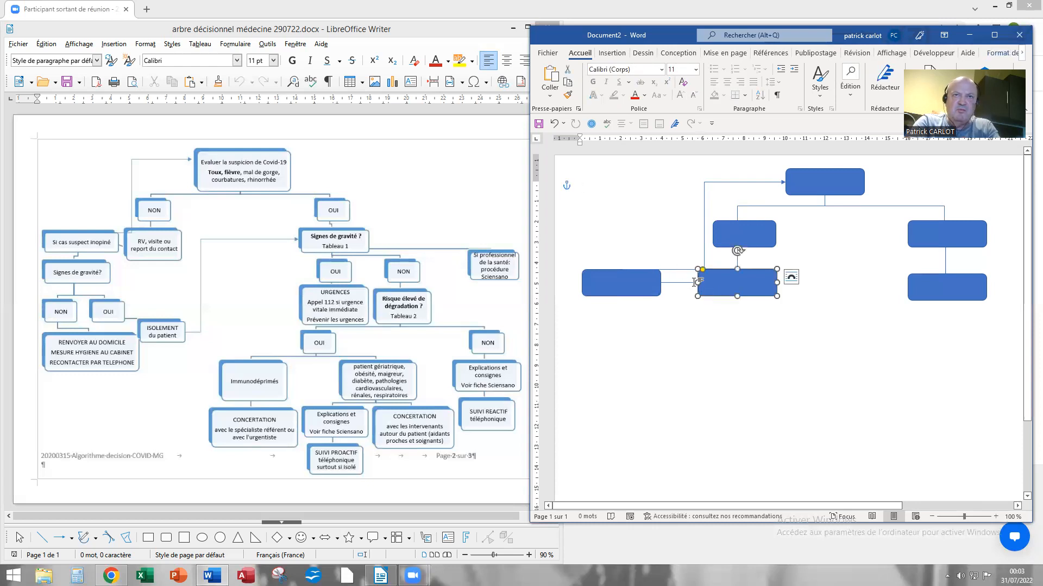
{"action": "left_click_drag", "start_coordinate": [695, 282], "coordinate": [708, 282]}
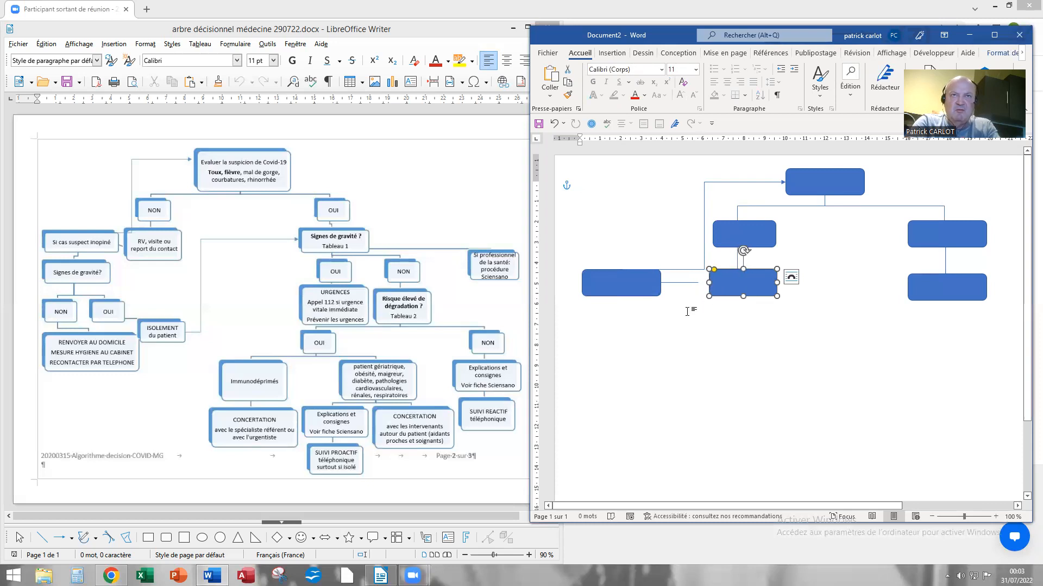
{"action": "left_click", "coordinate": [669, 292]}
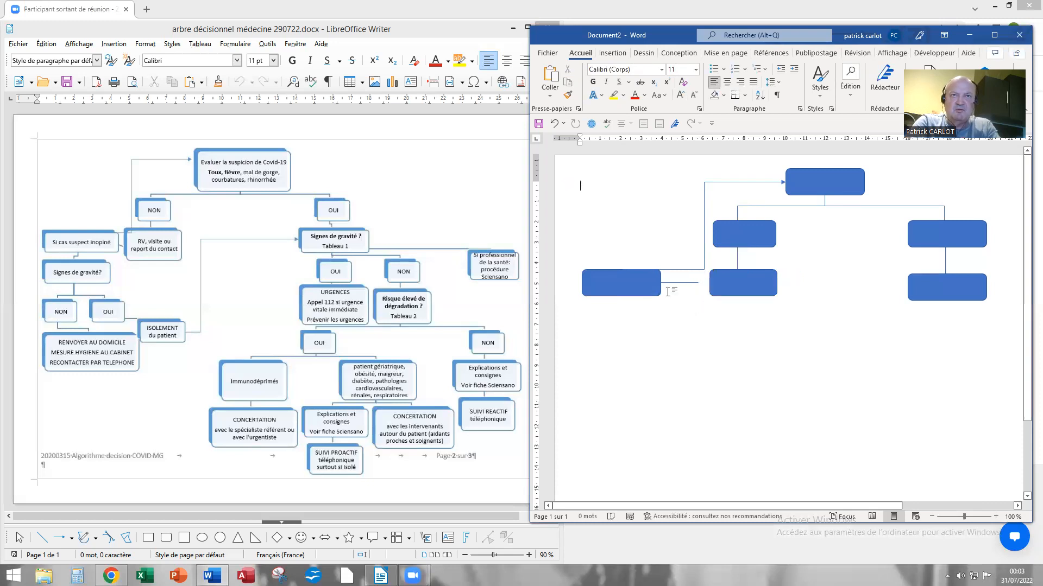
{"action": "left_click", "coordinate": [694, 283]}
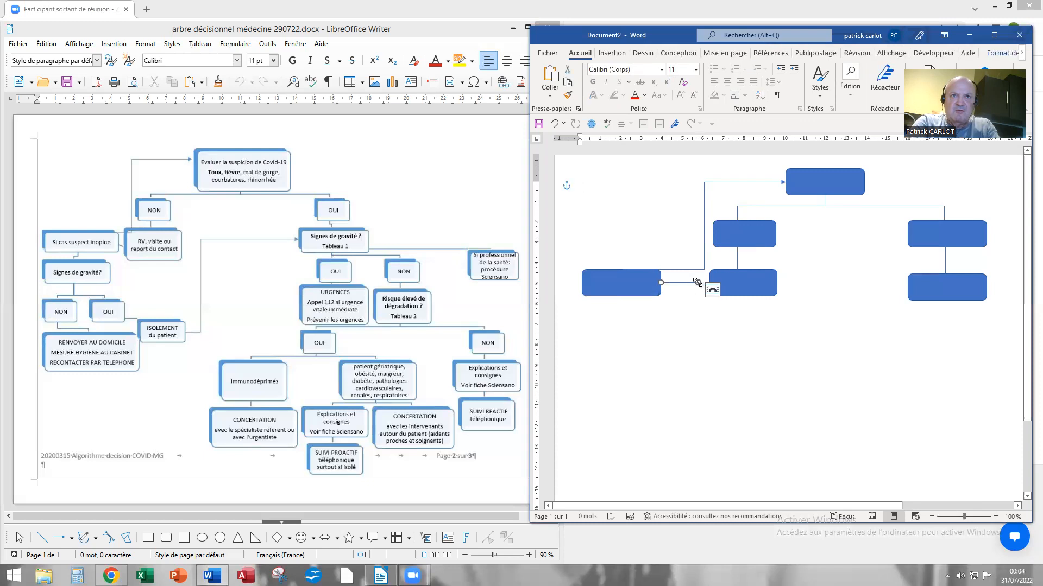
{"action": "left_click_drag", "start_coordinate": [707, 282], "coordinate": [709, 282]}
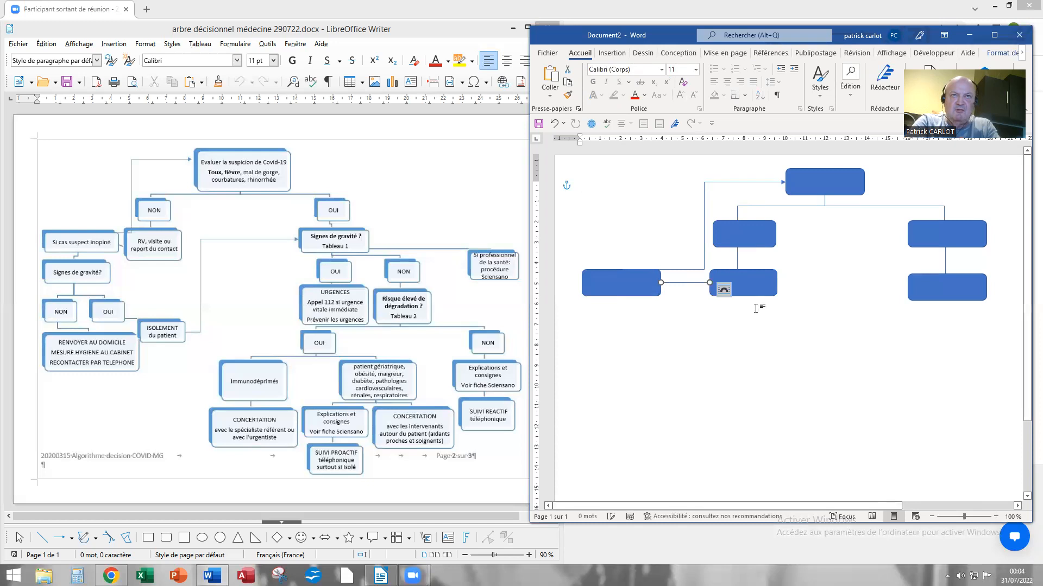
Format the elbow arrow connector with a solid blue theme-colour outline 2 pt wide.
{"action": "left_click", "coordinate": [704, 200]}
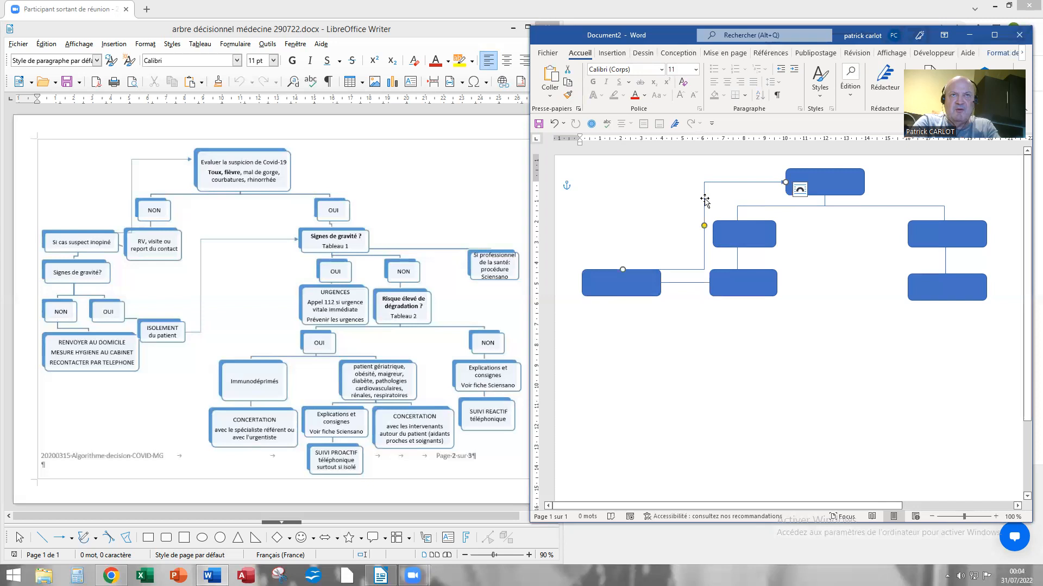
{"action": "right_click", "coordinate": [704, 201]}
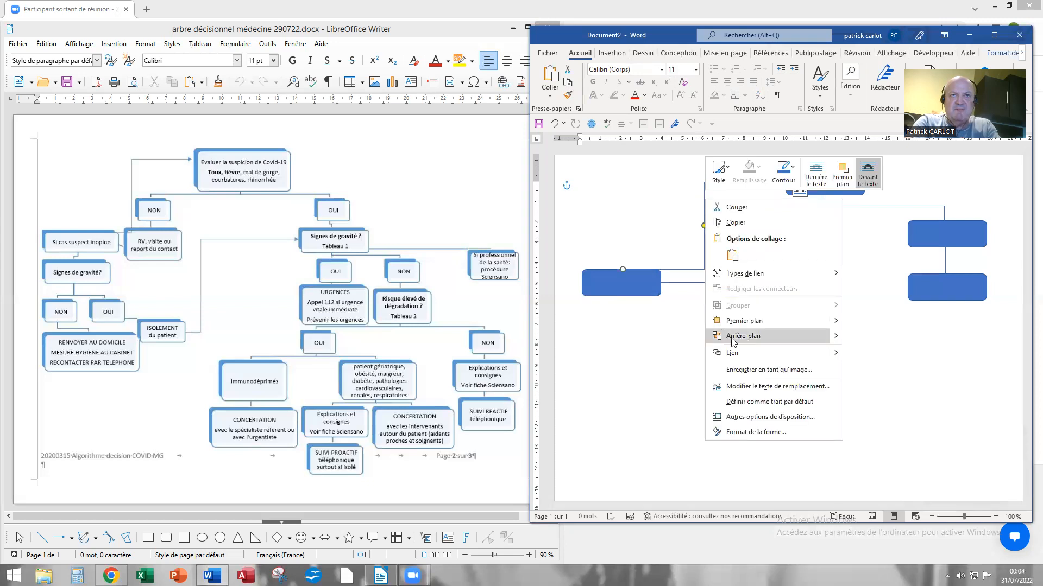
{"action": "left_click", "coordinate": [755, 433]}
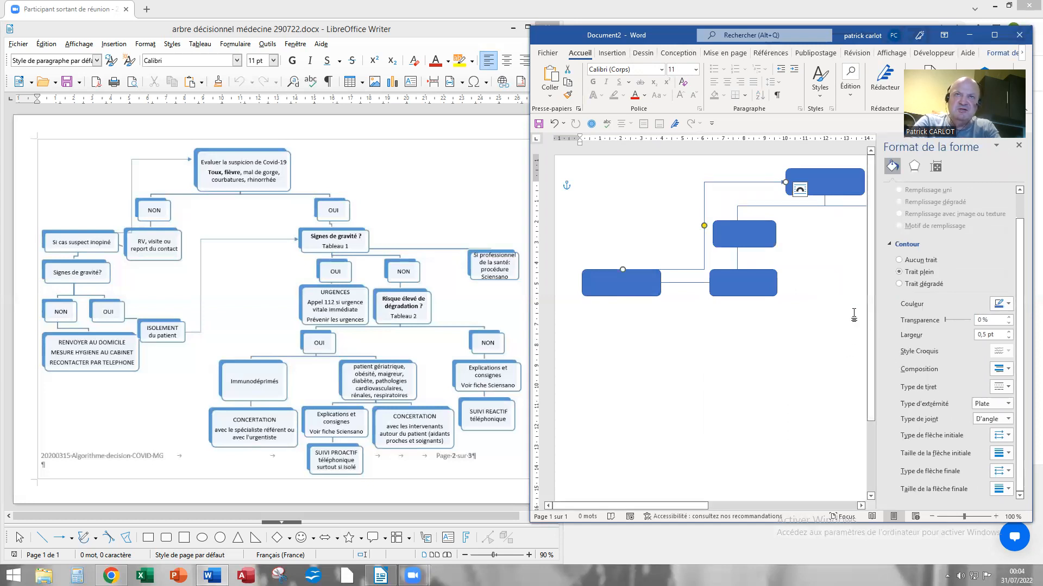
{"action": "left_click", "coordinate": [1009, 305]}
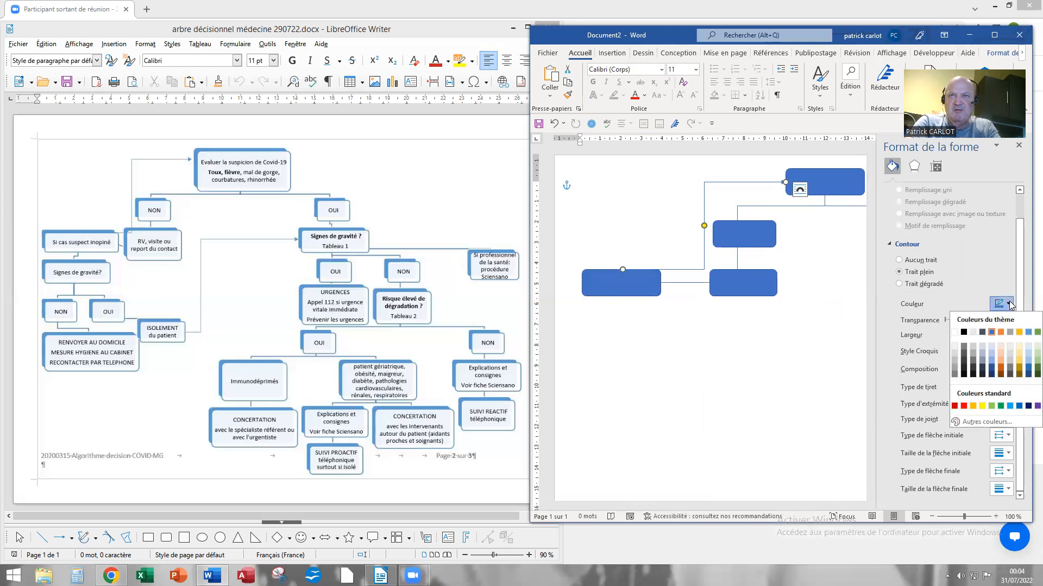
{"action": "left_click", "coordinate": [992, 332]}
{"action": "left_click", "coordinate": [1009, 332]}
{"action": "left_click", "coordinate": [1008, 331]}
{"action": "left_click", "coordinate": [1009, 331]}
{"action": "left_click", "coordinate": [1009, 332]}
{"action": "left_click", "coordinate": [1009, 331]}
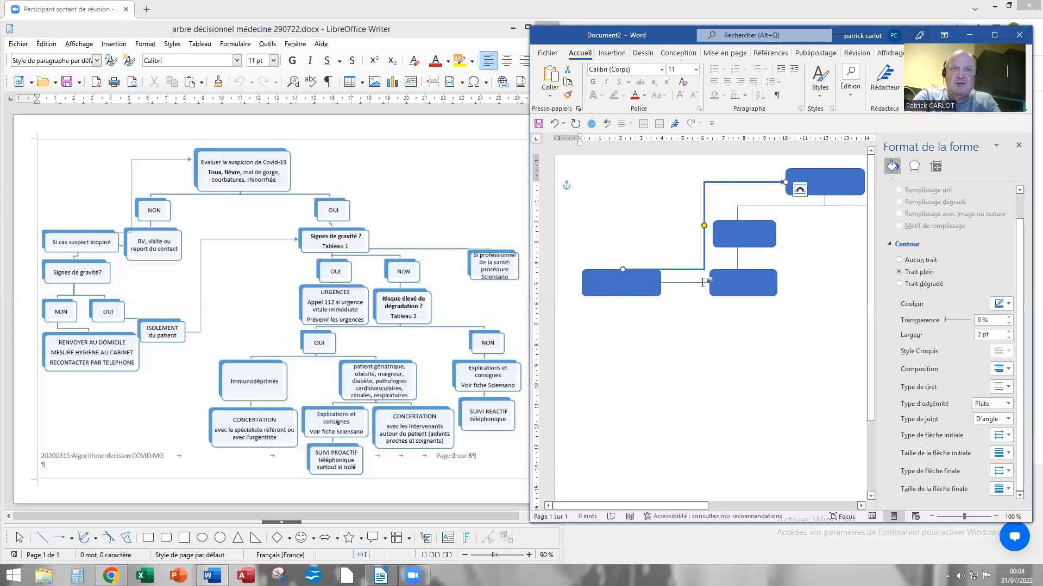
{"action": "left_click", "coordinate": [680, 283]}
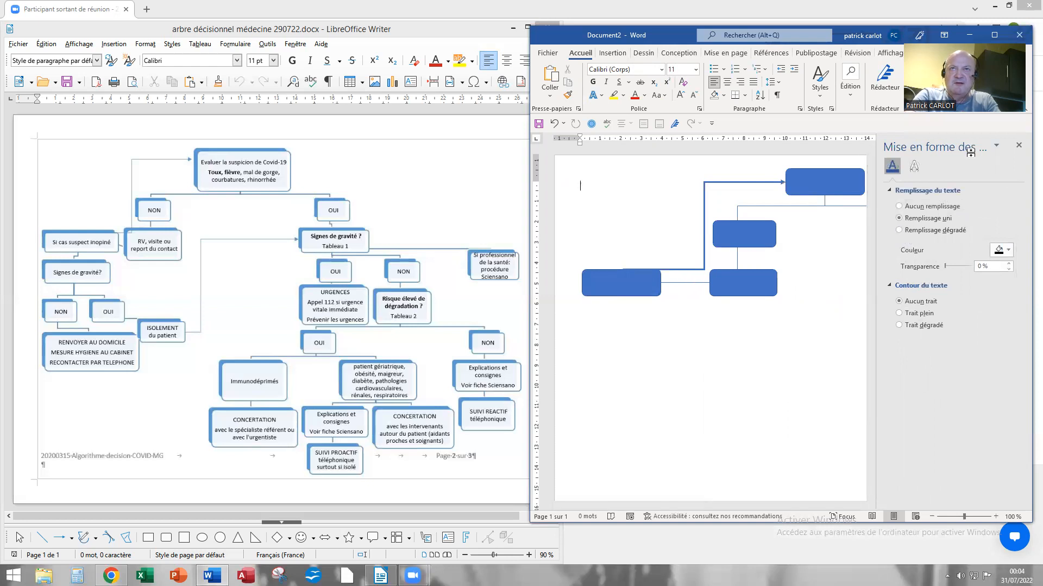
{"action": "left_click", "coordinate": [1019, 145]}
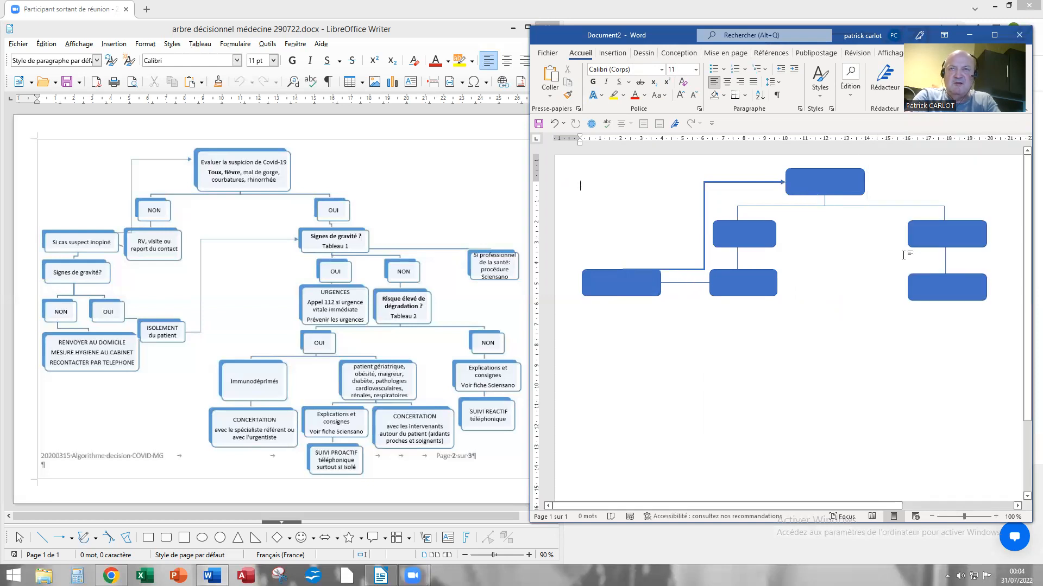
Format the vertical line between the two rightmost boxes with a solid blue outline 2 pt wide.
{"action": "left_click", "coordinate": [945, 262]}
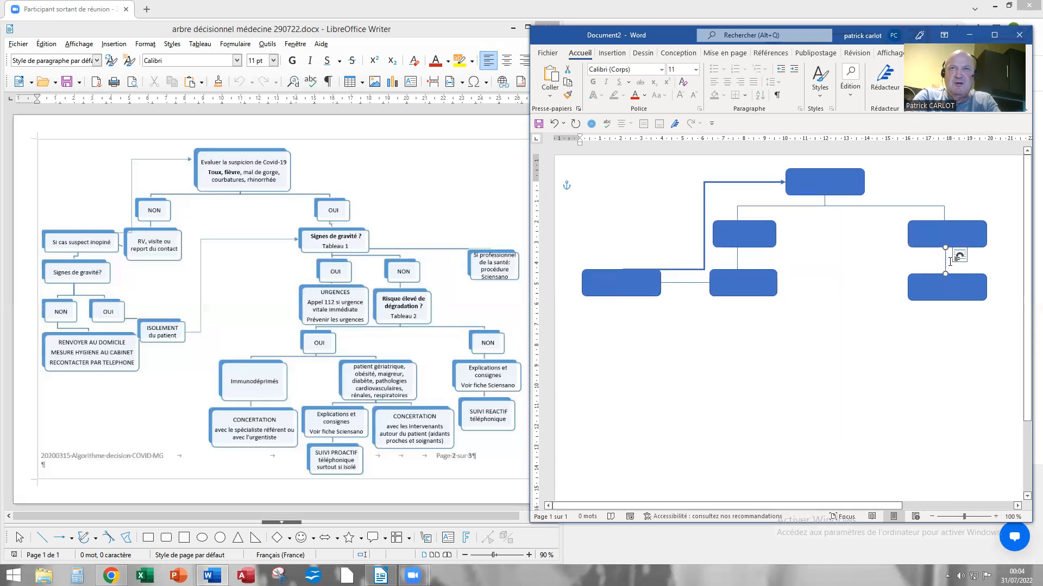
{"action": "right_click", "coordinate": [945, 259]}
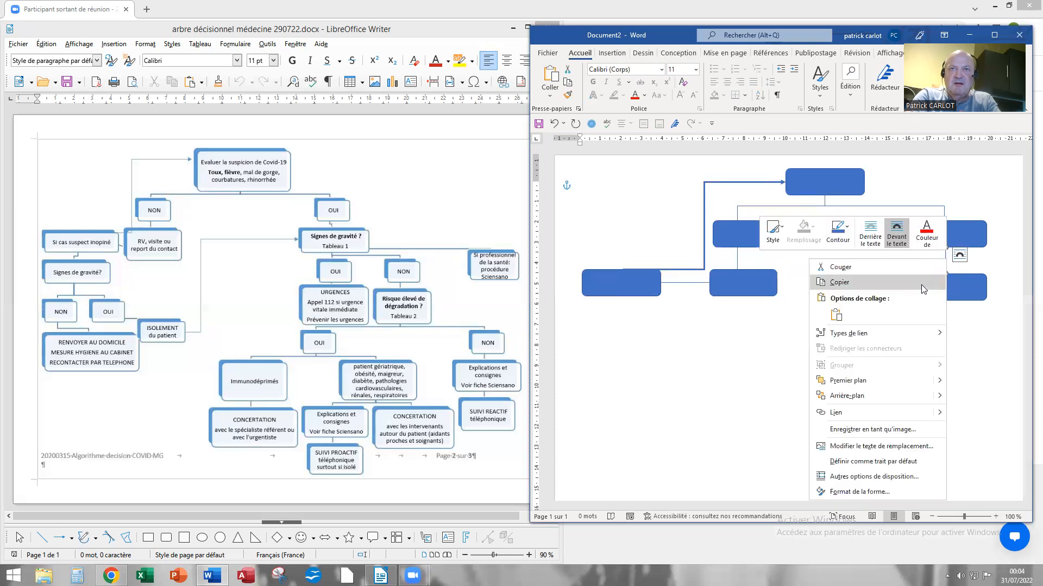
{"action": "left_click", "coordinate": [857, 492]}
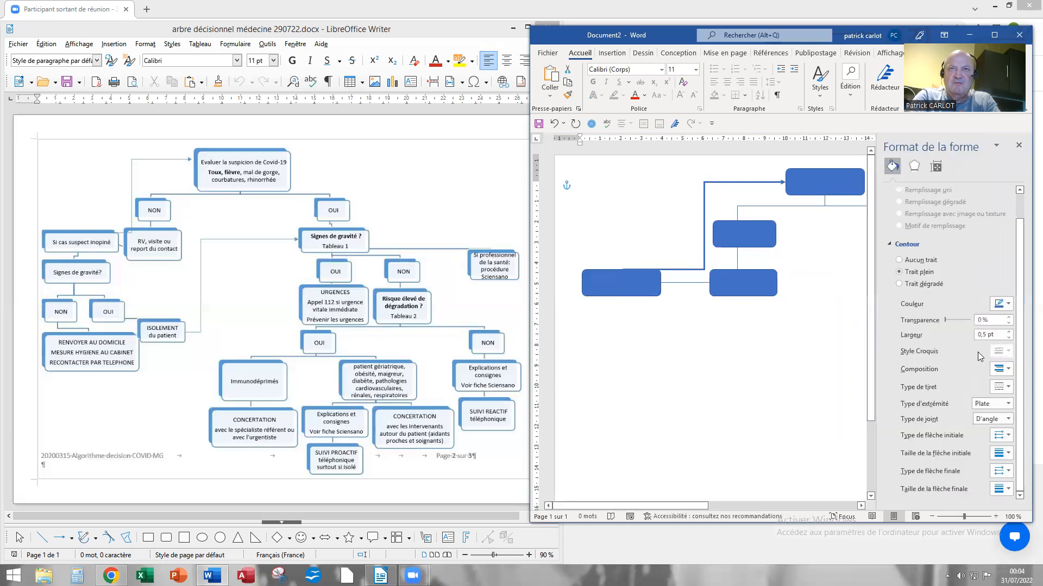
{"action": "left_click", "coordinate": [1002, 304]}
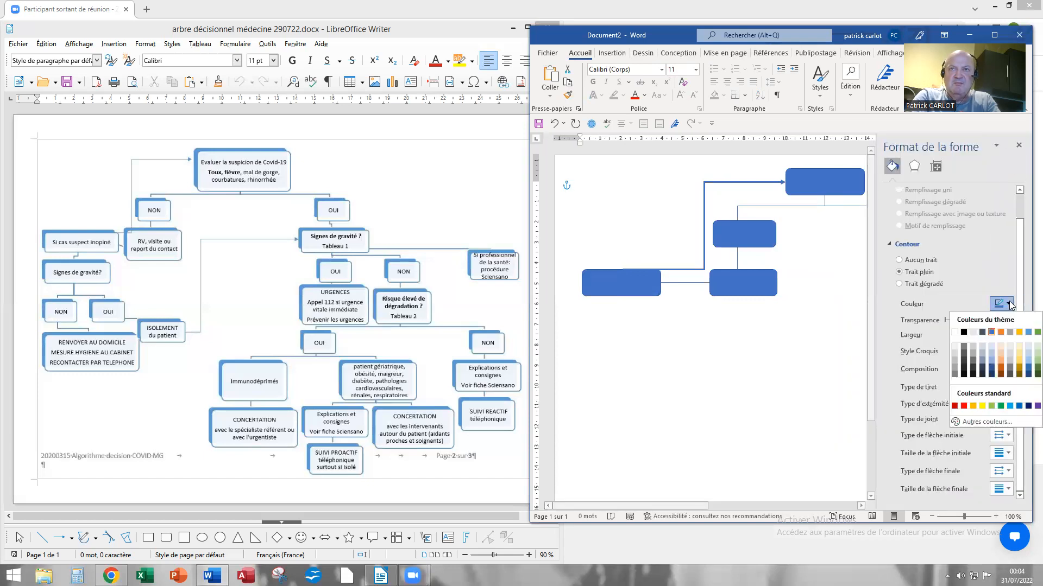
{"action": "left_click", "coordinate": [1002, 332]}
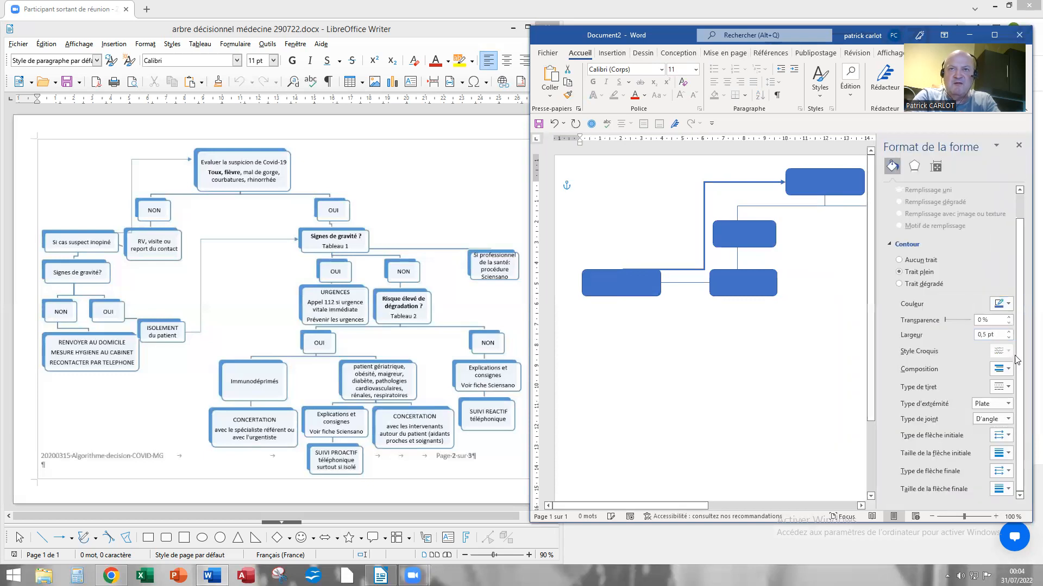
{"action": "left_click", "coordinate": [1008, 332]}
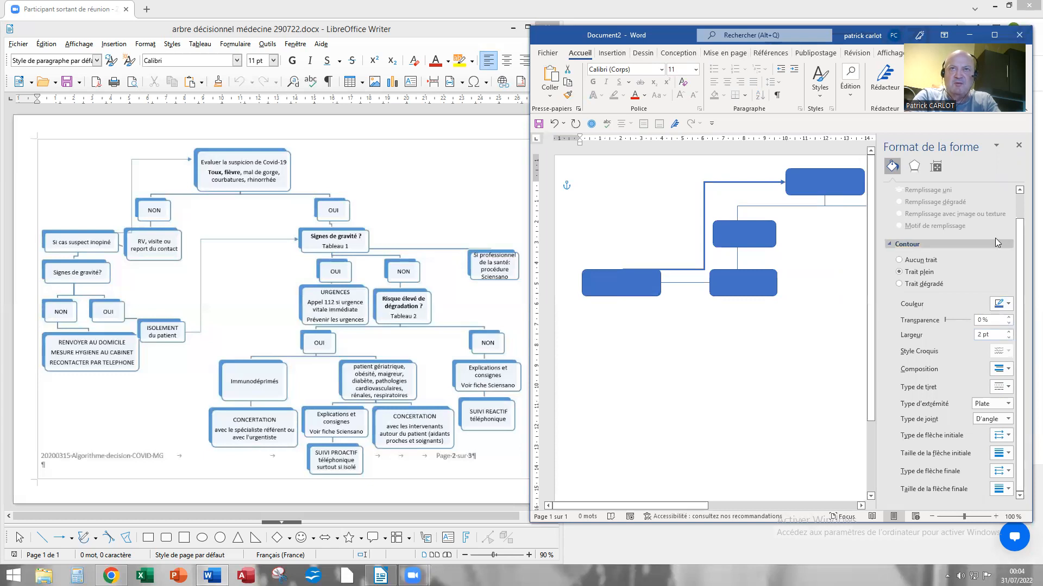
{"action": "left_click", "coordinate": [1019, 146]}
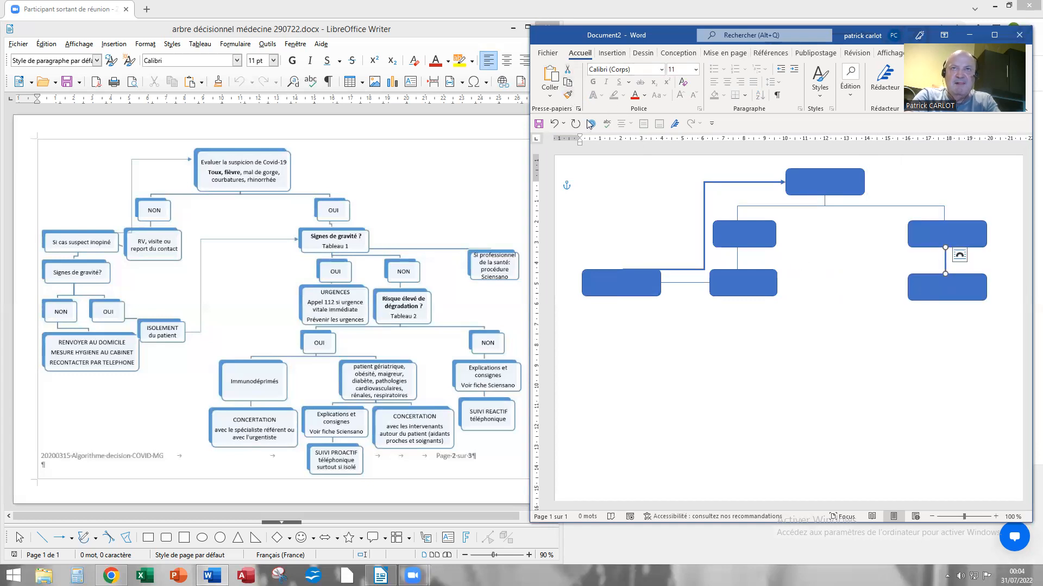
Copy the thick vertical line's formatting with Format Painter onto all the remaining thin connecting lines of the tree.
{"action": "left_click", "coordinate": [568, 95]}
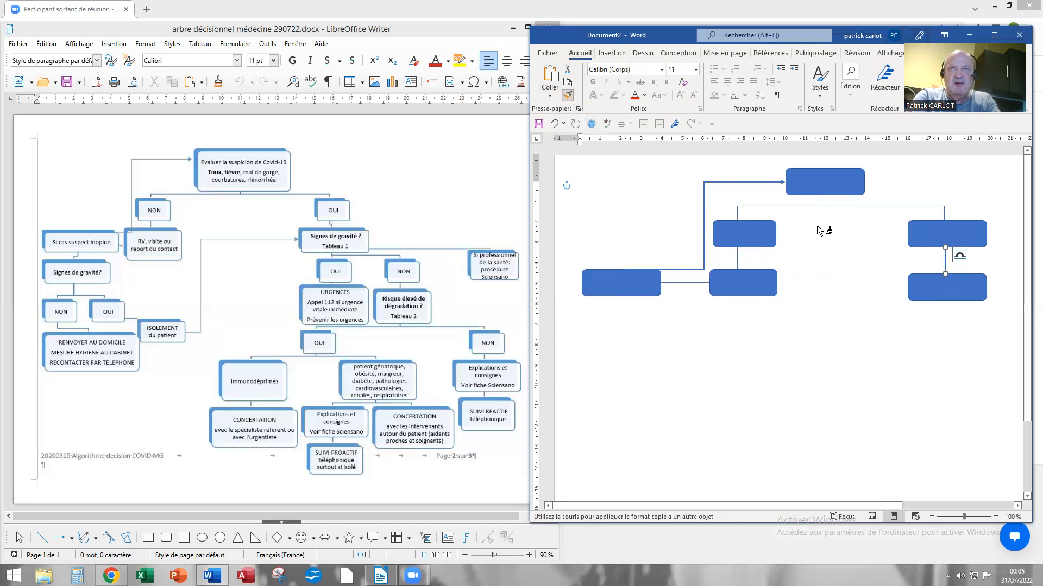
{"action": "left_click", "coordinate": [944, 207]}
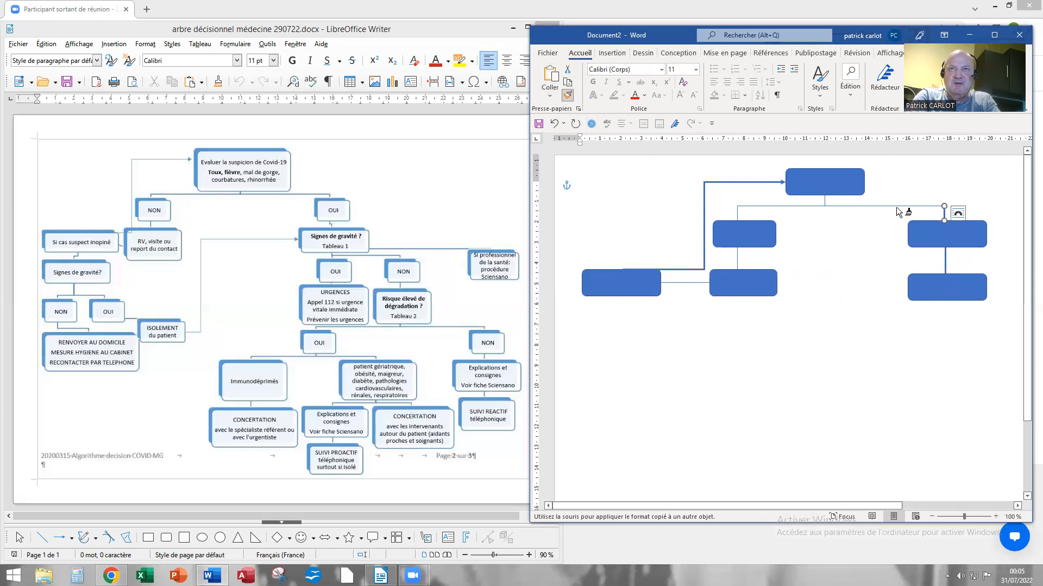
{"action": "left_click", "coordinate": [823, 199]}
{"action": "left_click", "coordinate": [738, 213]}
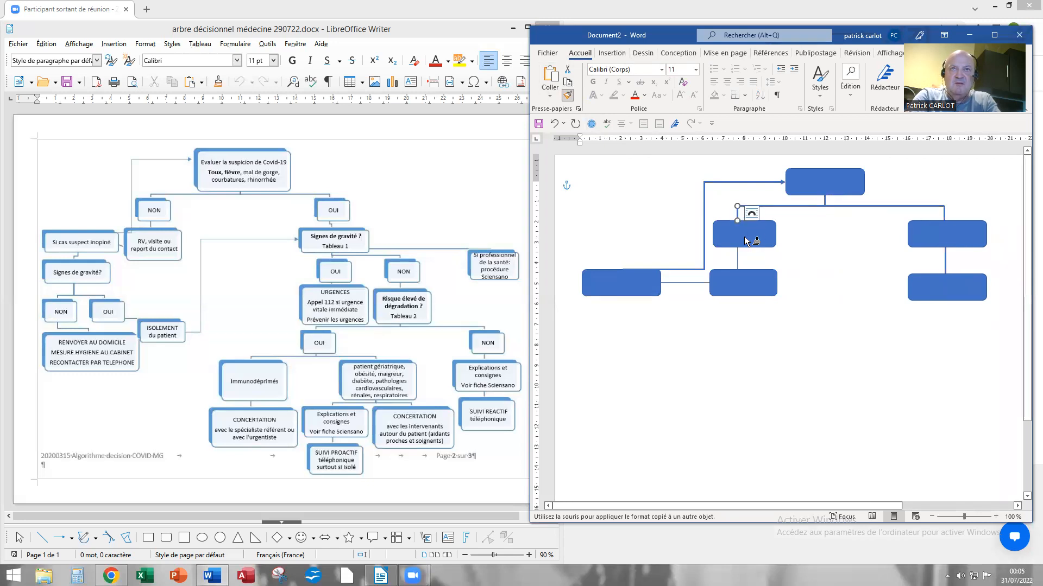
{"action": "left_click", "coordinate": [737, 255]}
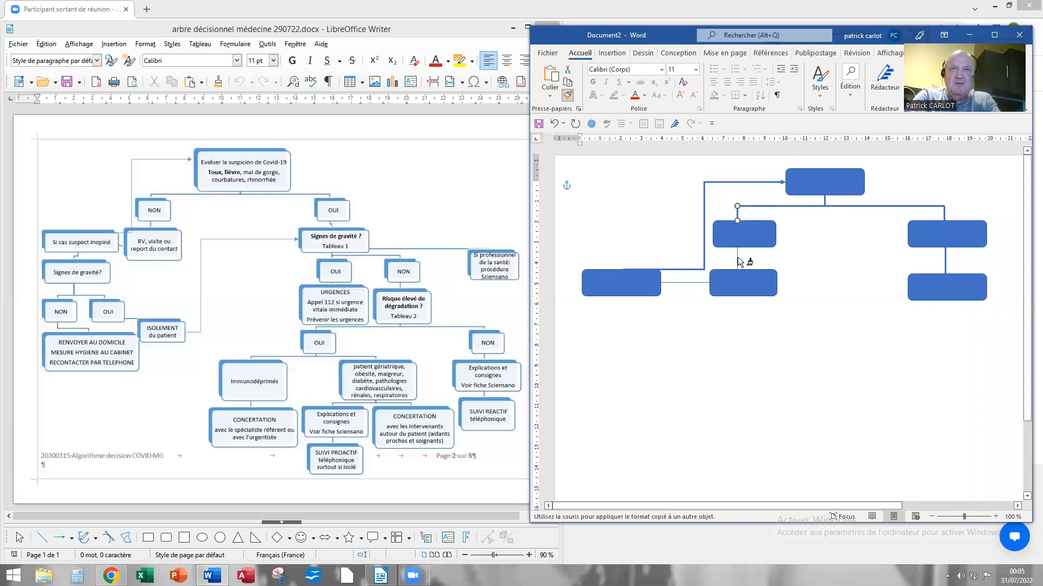
{"action": "left_click", "coordinate": [679, 282]}
{"action": "left_click", "coordinate": [568, 96]}
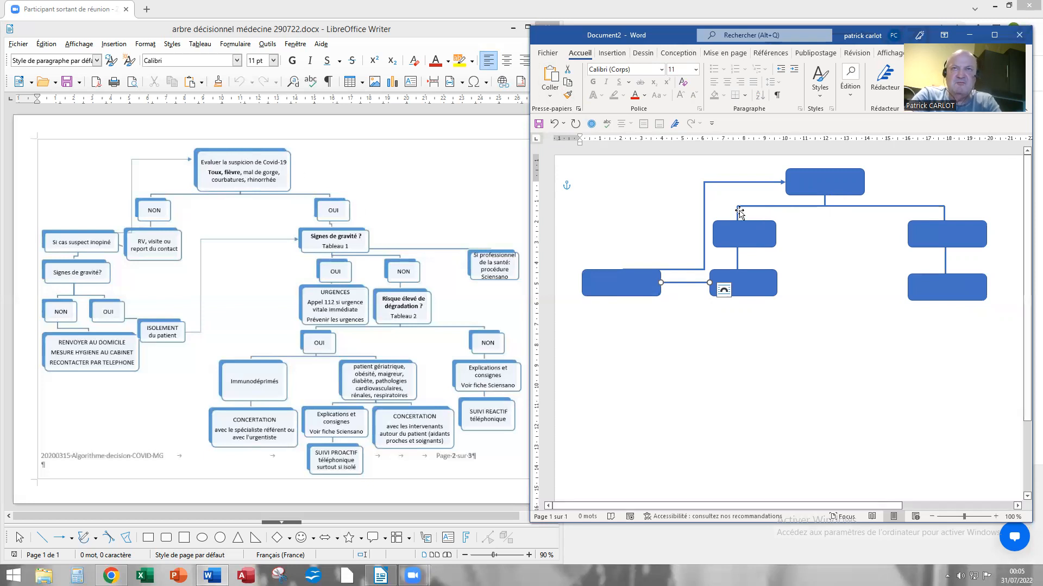
Round the top box's corners further and give it no fill and a solid blue theme-colour outline 2 pt wide.
{"action": "left_click", "coordinate": [808, 194]}
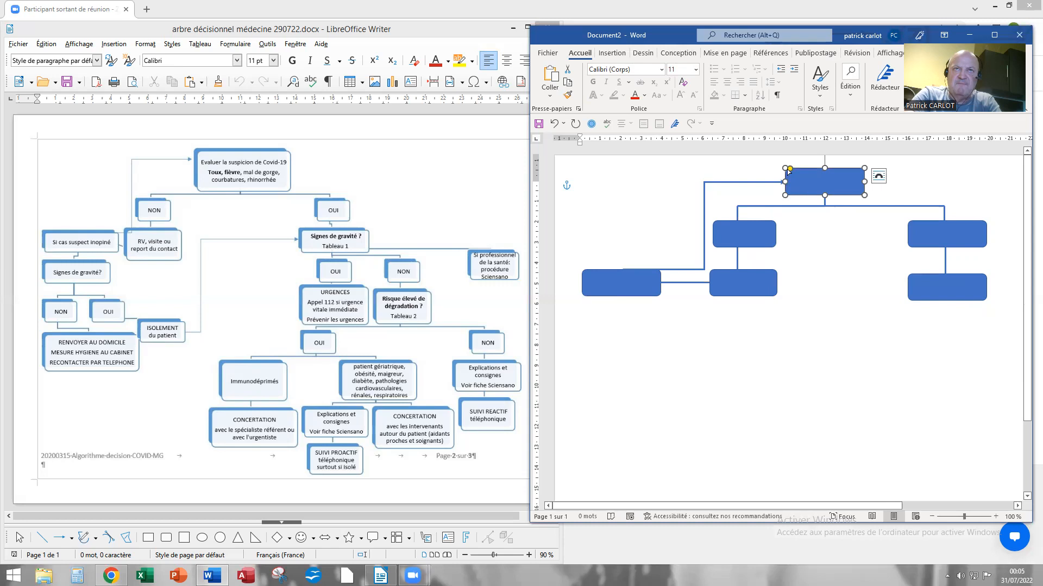
{"action": "left_click_drag", "start_coordinate": [790, 169], "coordinate": [797, 169]}
{"action": "right_click", "coordinate": [805, 198]}
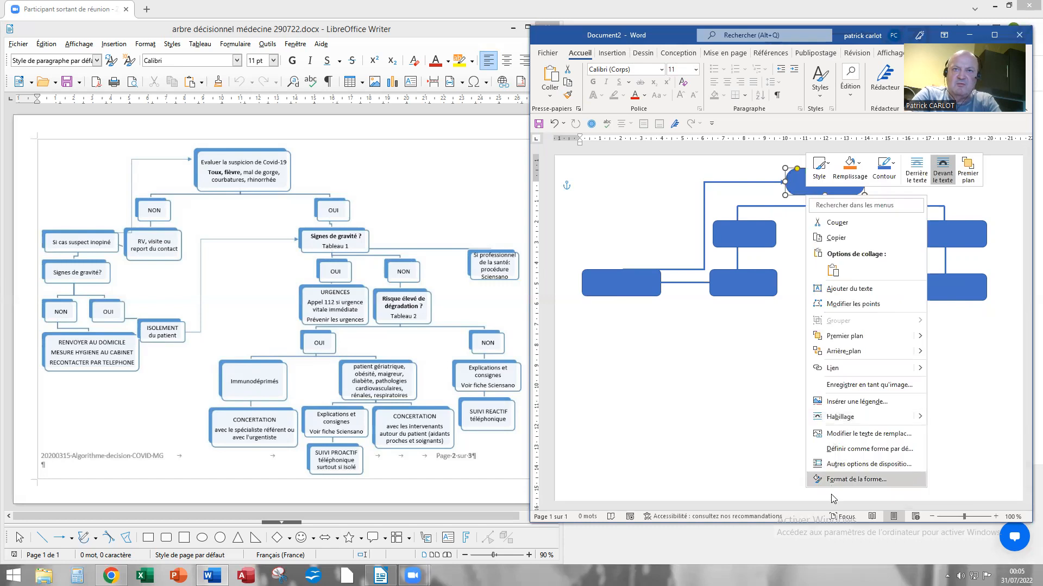
{"action": "left_click", "coordinate": [834, 480]}
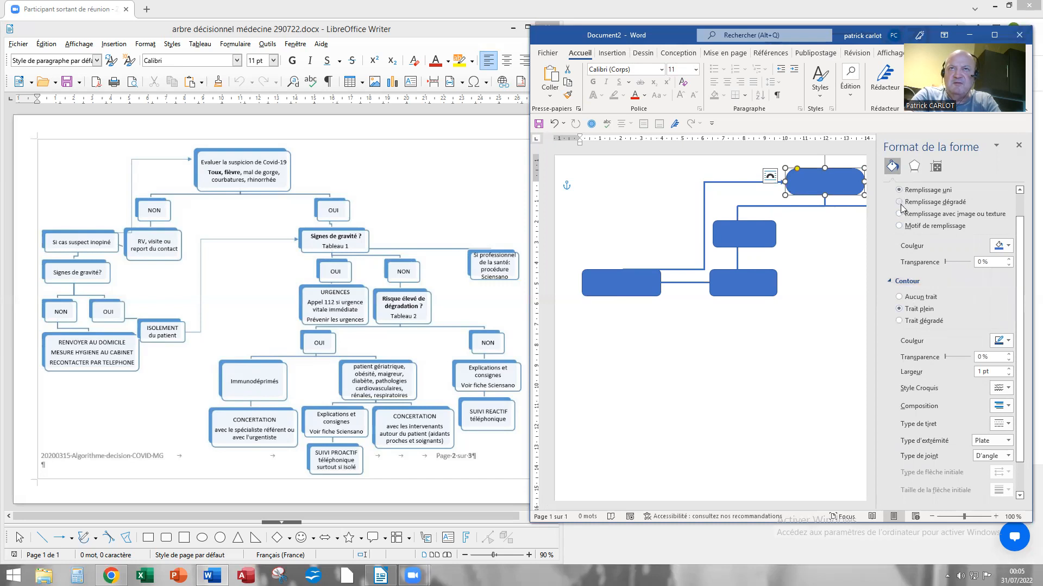
{"action": "left_click_drag", "start_coordinate": [1028, 232], "coordinate": [1027, 211]}
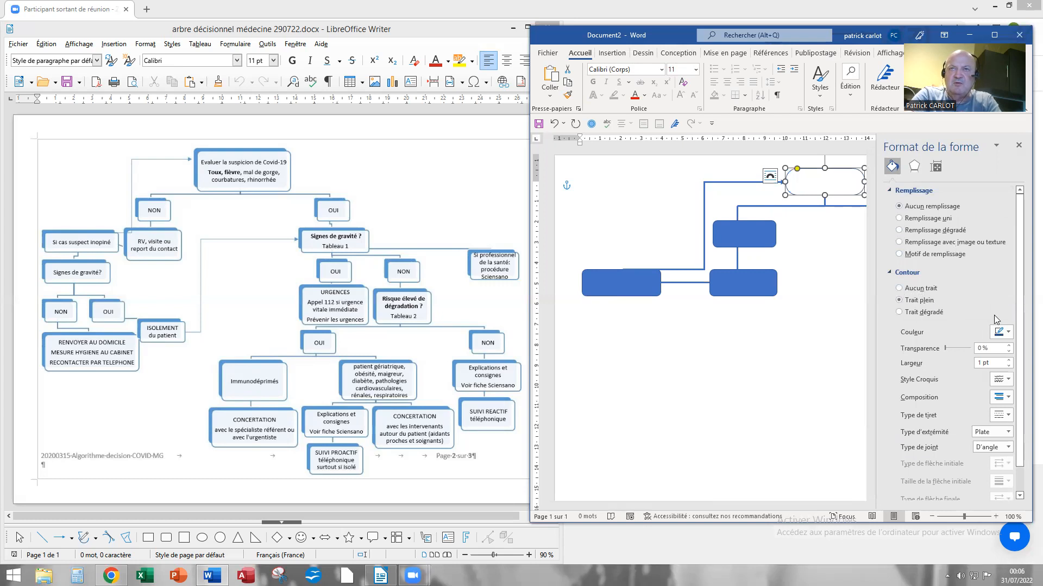
{"action": "left_click", "coordinate": [1003, 331]}
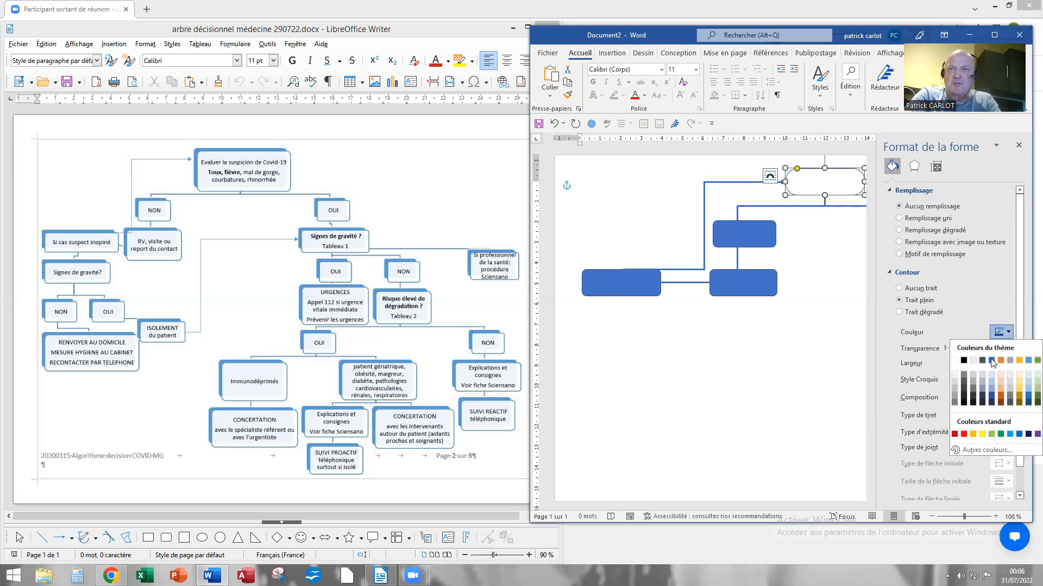
{"action": "left_click", "coordinate": [991, 361]}
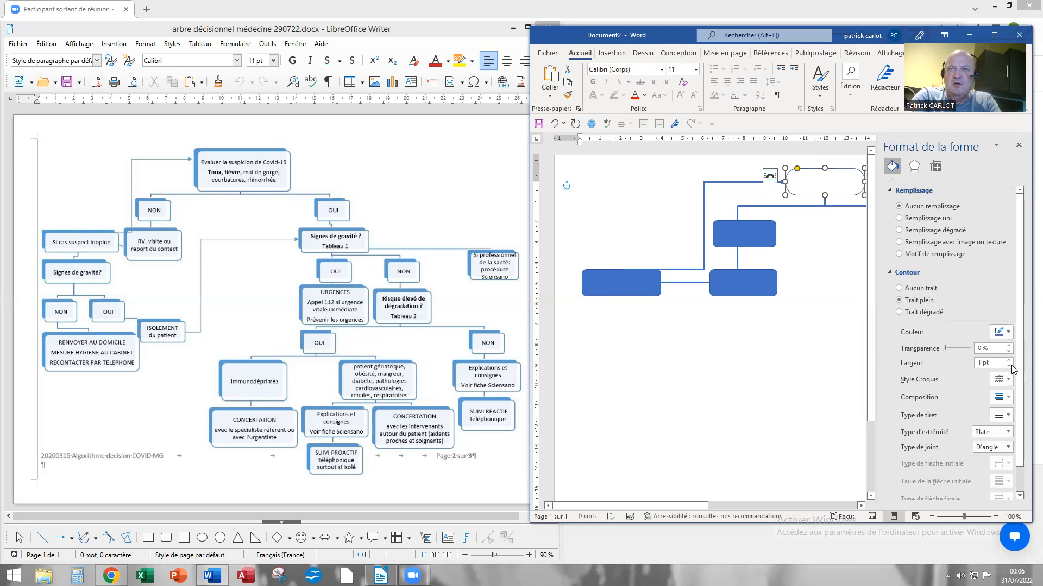
{"action": "left_click", "coordinate": [1009, 361]}
{"action": "left_click", "coordinate": [1009, 361]}
{"action": "left_click", "coordinate": [1009, 361]}
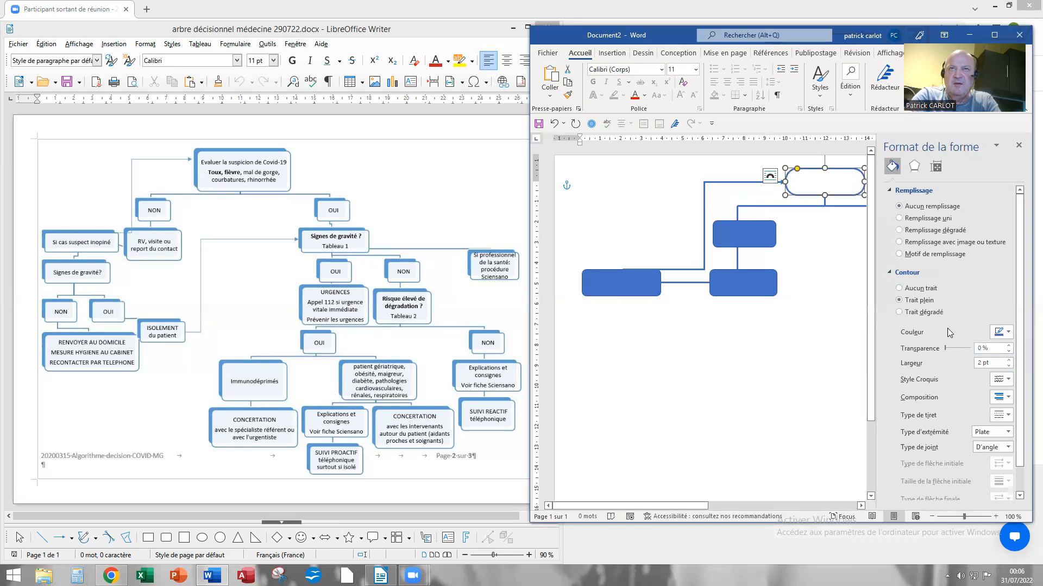
Apply the first Oblique 3D rotation preset to the top box and set its 3D depth to 16.5 pt.
{"action": "left_click", "coordinate": [915, 167]}
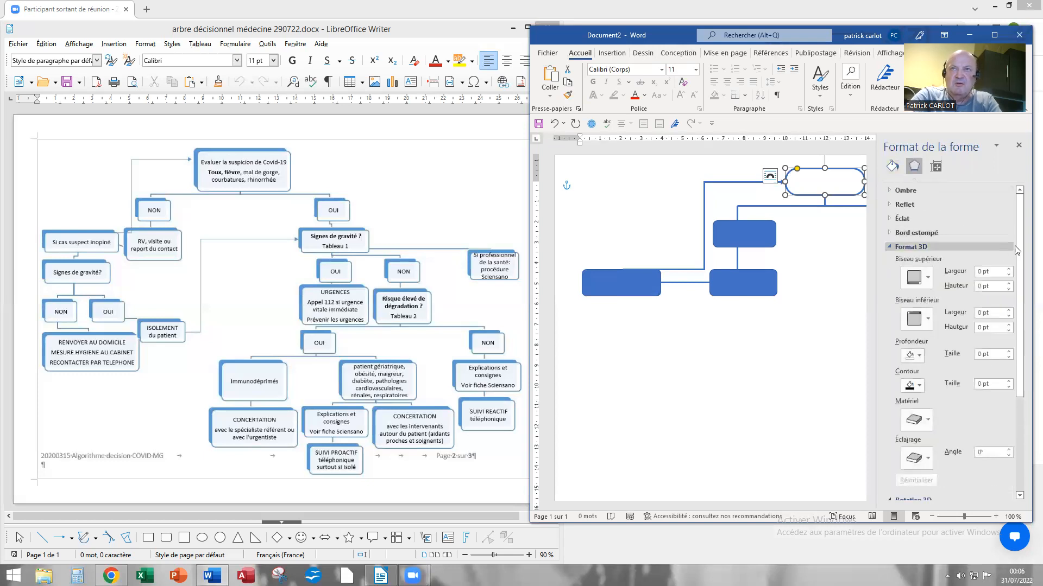
{"action": "left_click_drag", "start_coordinate": [1021, 248], "coordinate": [1013, 330]}
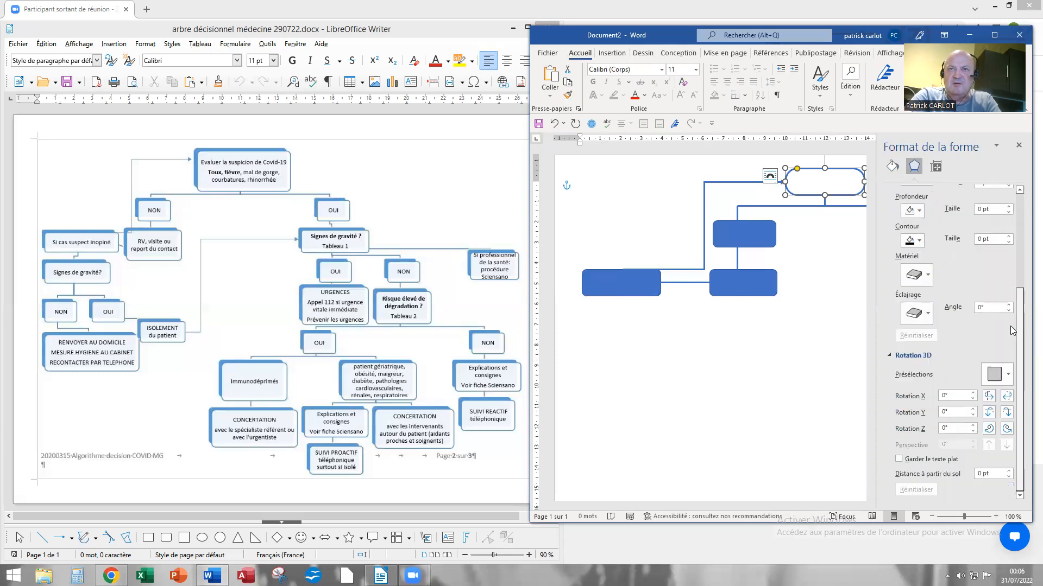
{"action": "left_click", "coordinate": [1009, 376]}
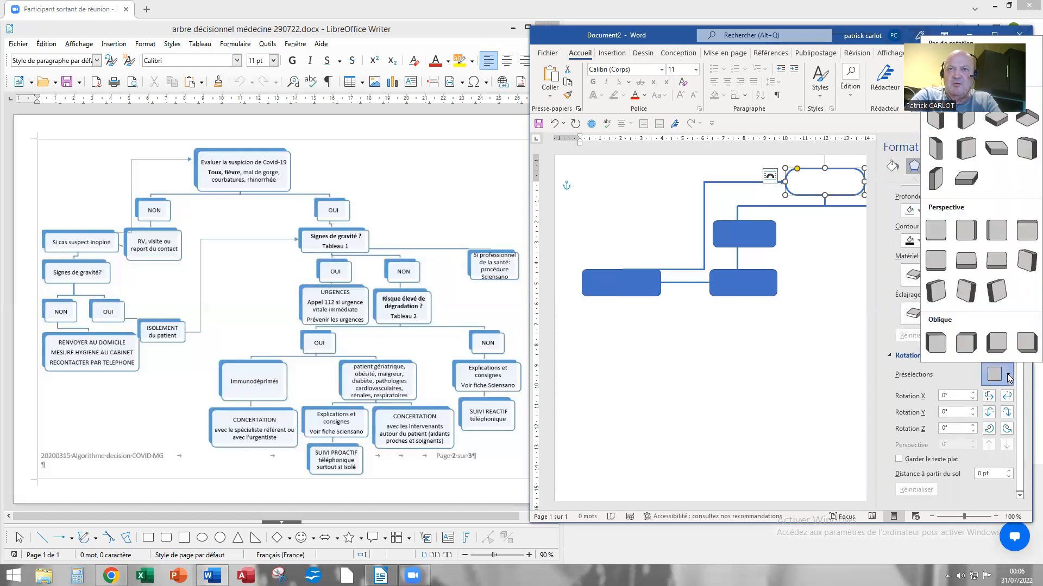
{"action": "left_click", "coordinate": [939, 347]}
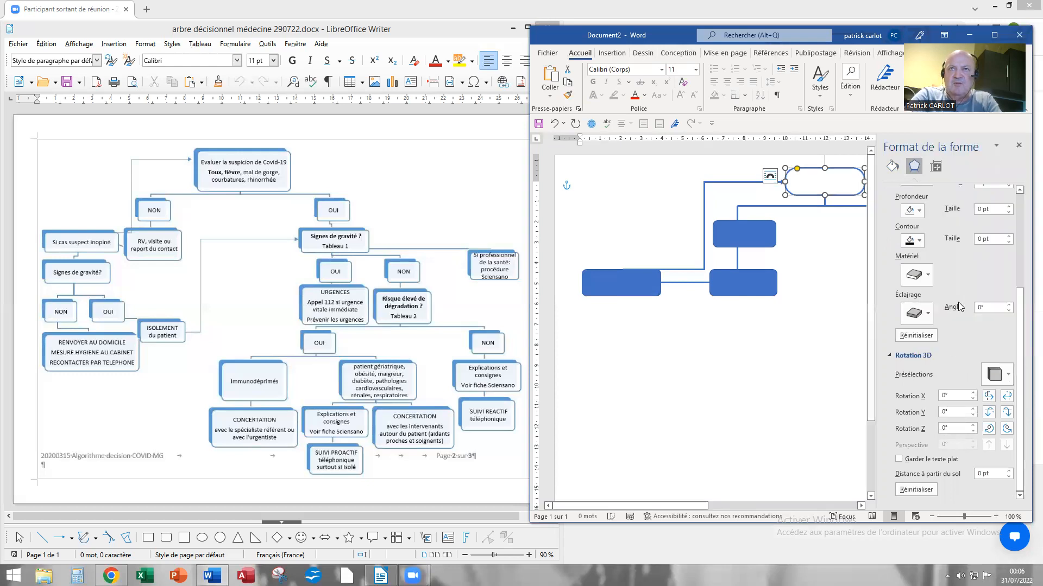
{"action": "left_click_drag", "start_coordinate": [1021, 304], "coordinate": [1023, 254]}
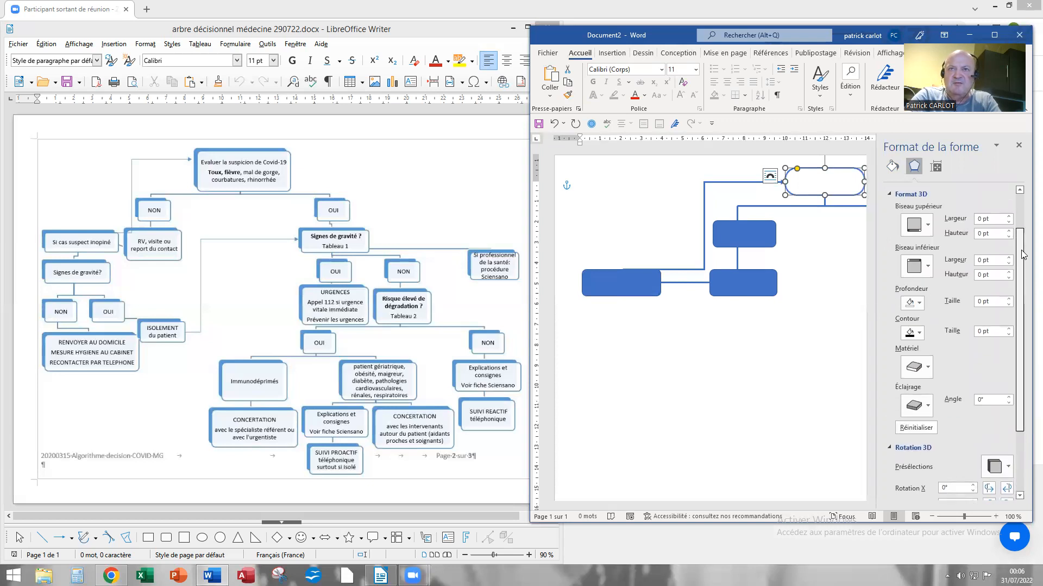
{"action": "left_click", "coordinate": [1008, 298]}
{"action": "left_click", "coordinate": [1007, 298]}
{"action": "left_click", "coordinate": [1008, 298]}
{"action": "left_click", "coordinate": [1008, 298]}
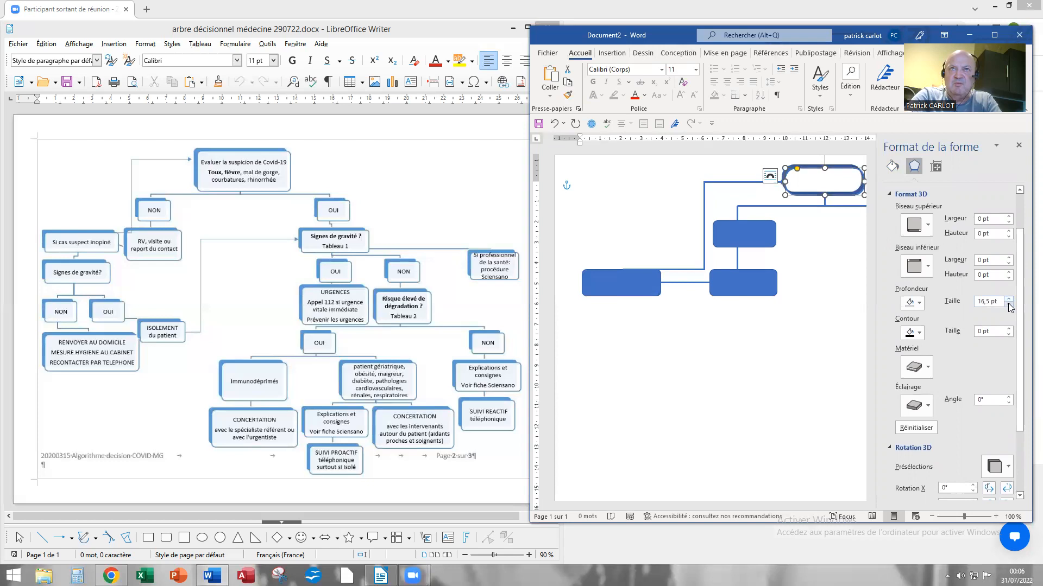
{"action": "left_click", "coordinate": [1019, 146]}
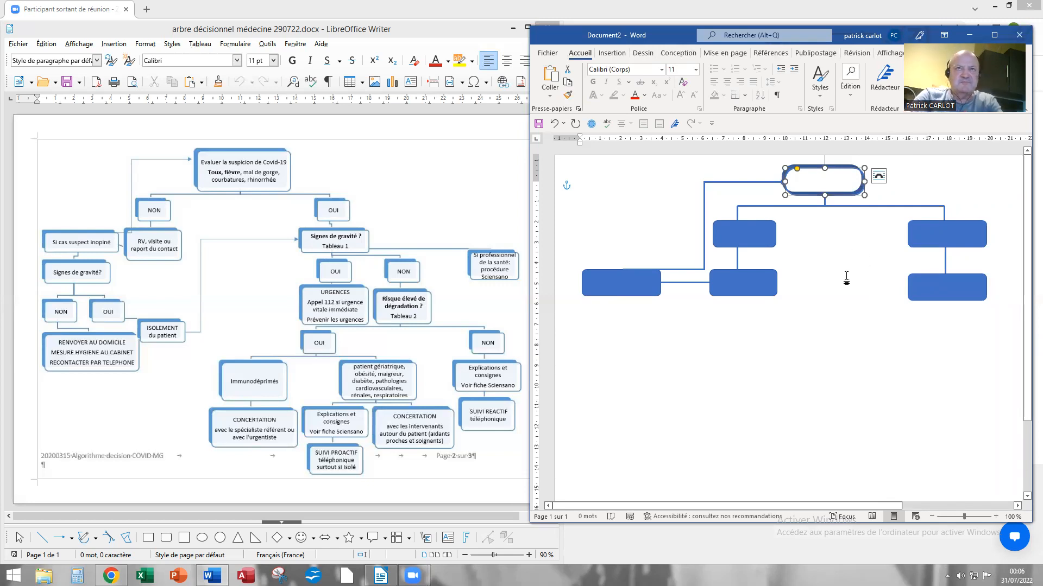
Copy the top box's formatting with Format Painter onto the five other boxes of the tree.
{"action": "left_click", "coordinate": [570, 96]}
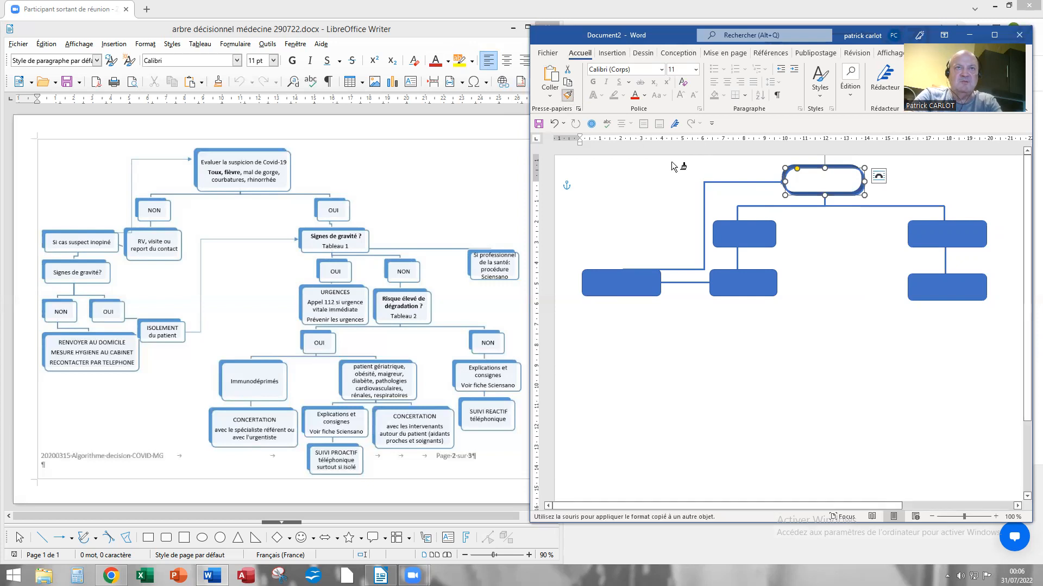
{"action": "left_click", "coordinate": [751, 236]}
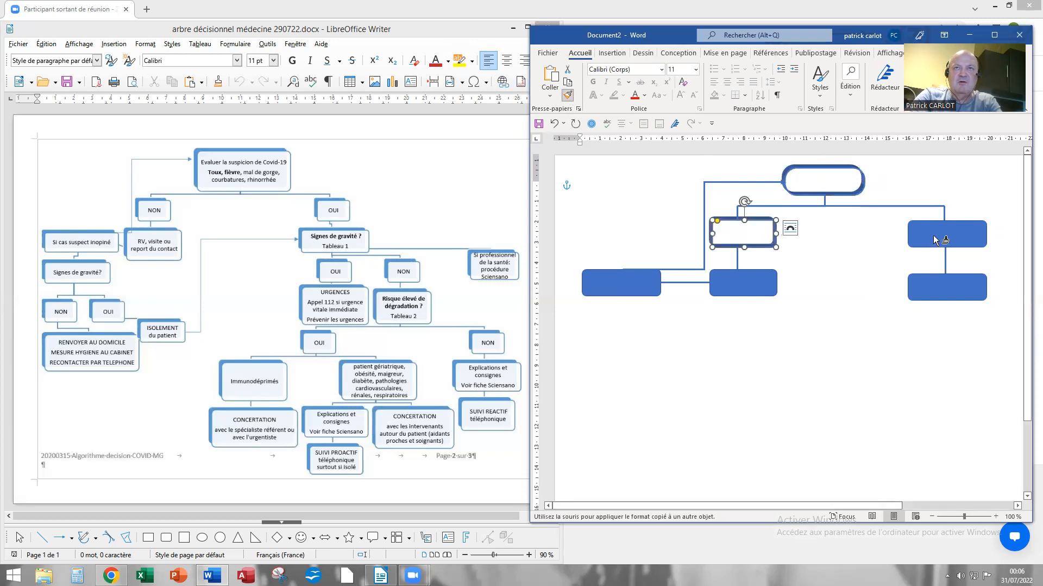
{"action": "left_click", "coordinate": [933, 236]}
{"action": "left_click", "coordinate": [933, 296]}
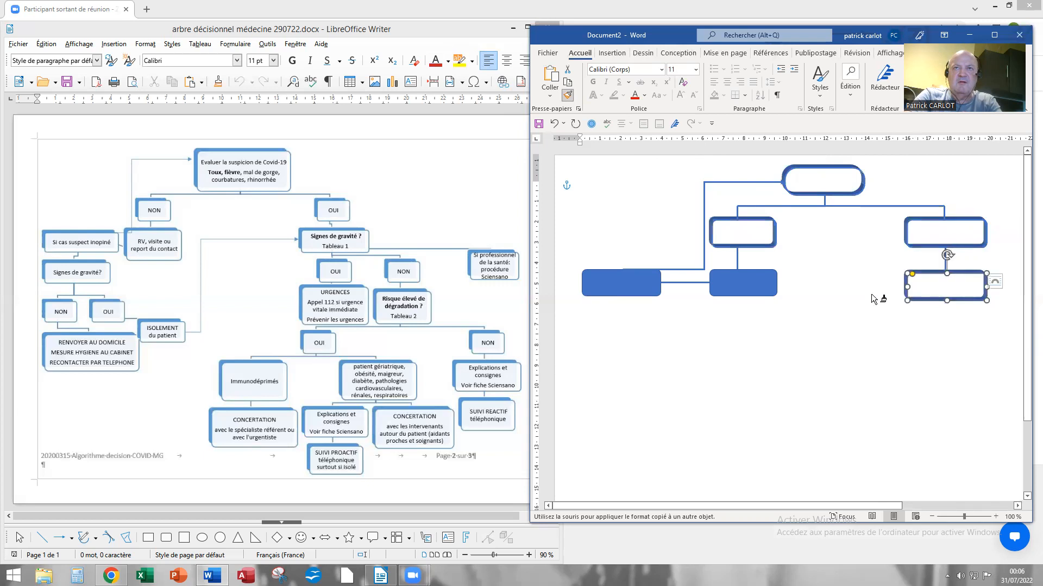
{"action": "left_click", "coordinate": [720, 289]}
{"action": "left_click", "coordinate": [649, 278]}
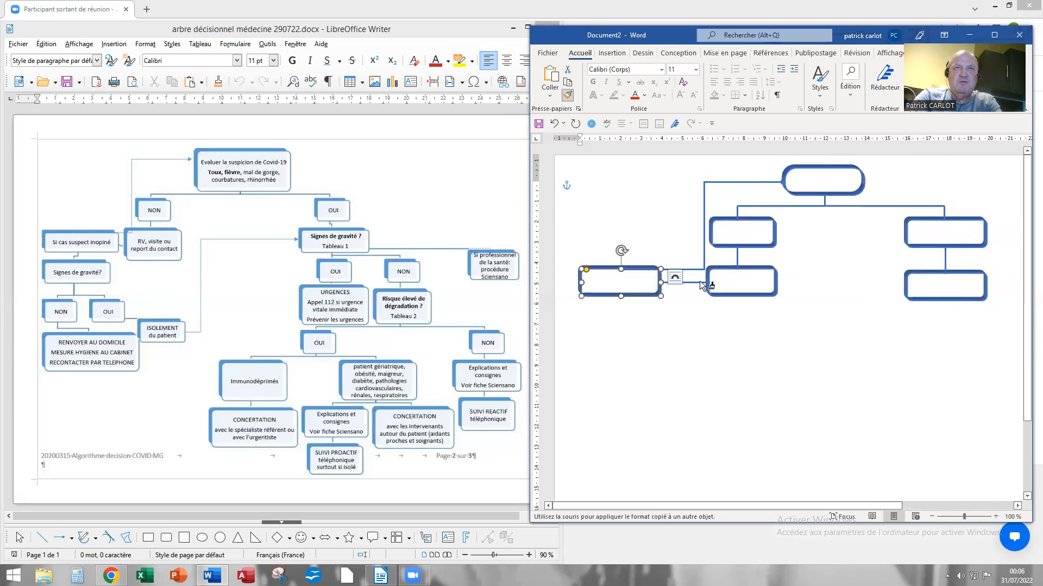
{"action": "left_click", "coordinate": [567, 95]}
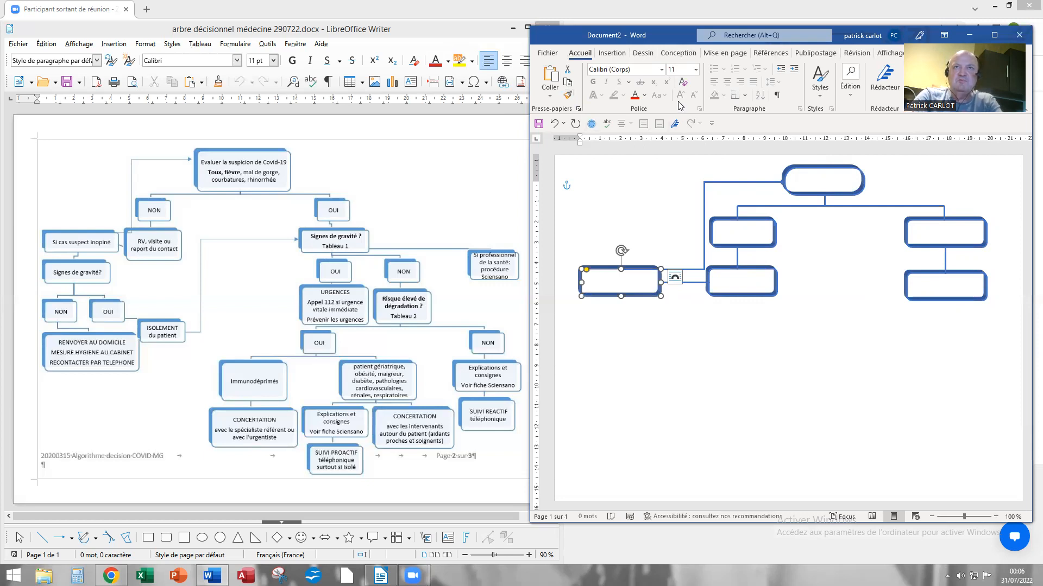
Draw a text box inside the top rounded box and enter the placeholder text "sqdqsdq".
{"action": "left_click", "coordinate": [612, 52]}
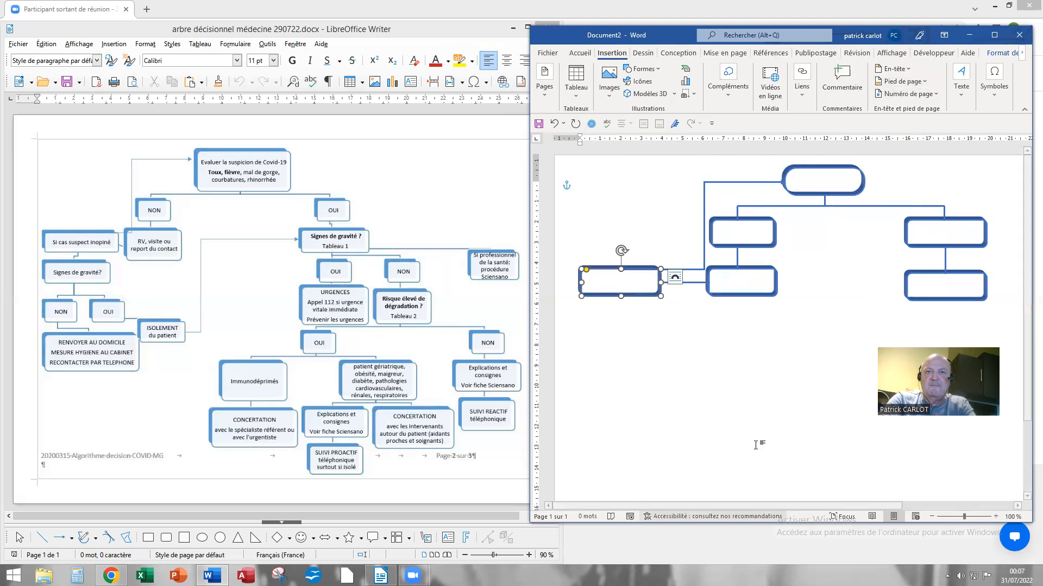
{"action": "scroll", "coordinate": [760, 442], "scroll_direction": "right", "scroll_amount": 3}
{"action": "scroll", "coordinate": [760, 442], "scroll_direction": "left", "scroll_amount": 3}
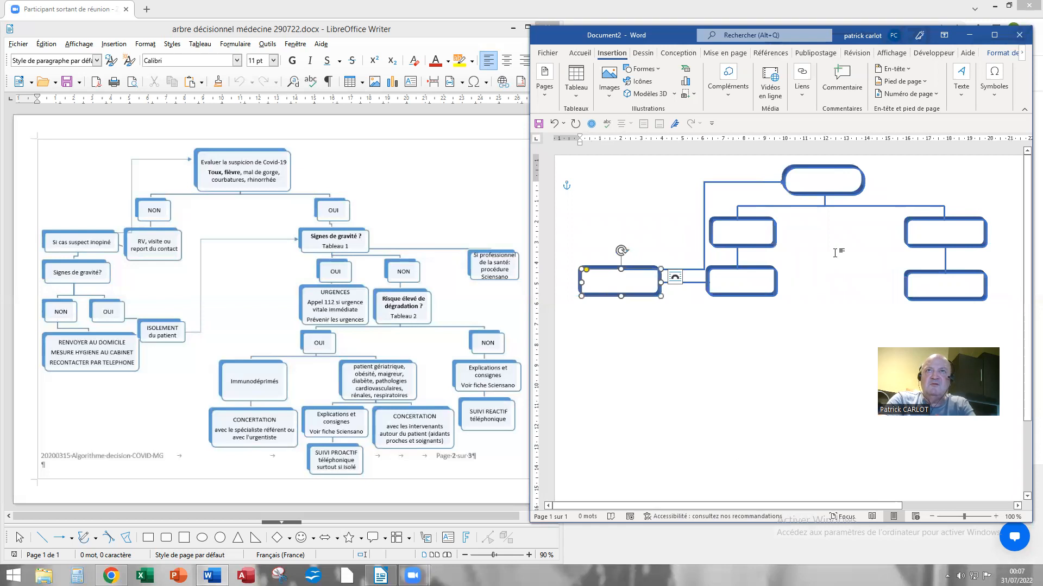
{"action": "left_click", "coordinate": [960, 98]}
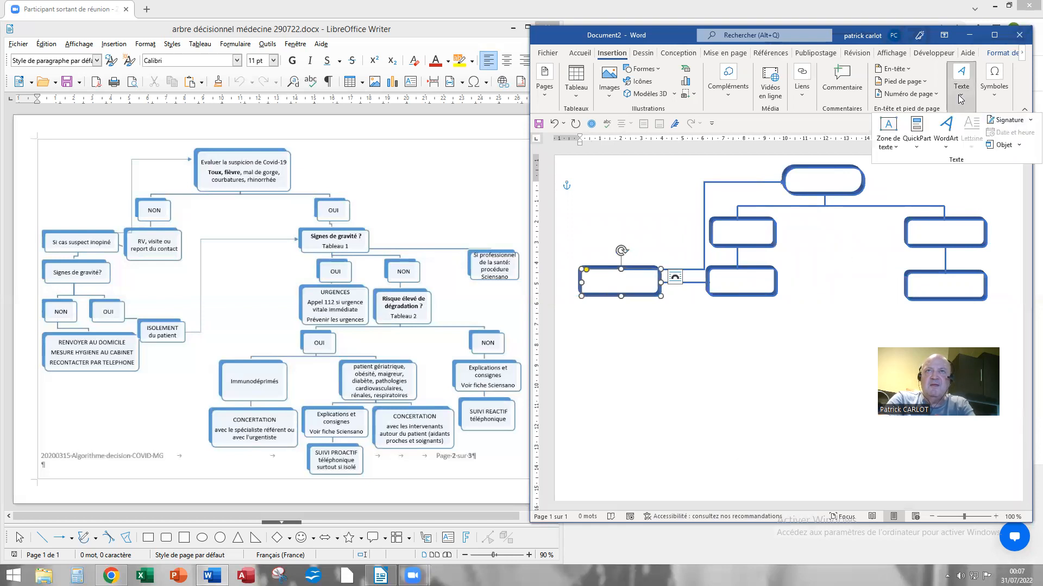
{"action": "left_click", "coordinate": [887, 136]}
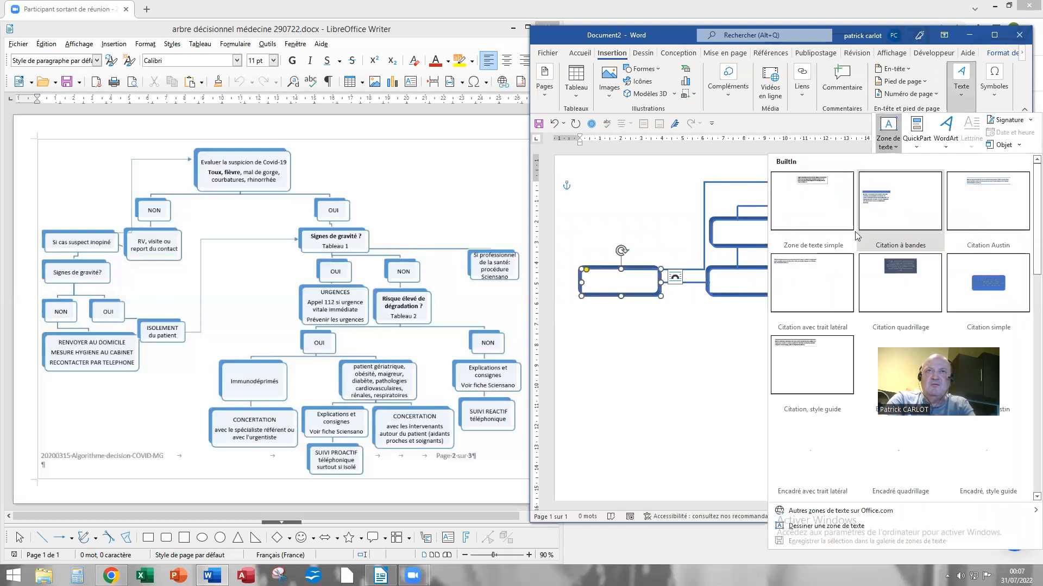
{"action": "left_click", "coordinate": [820, 526]}
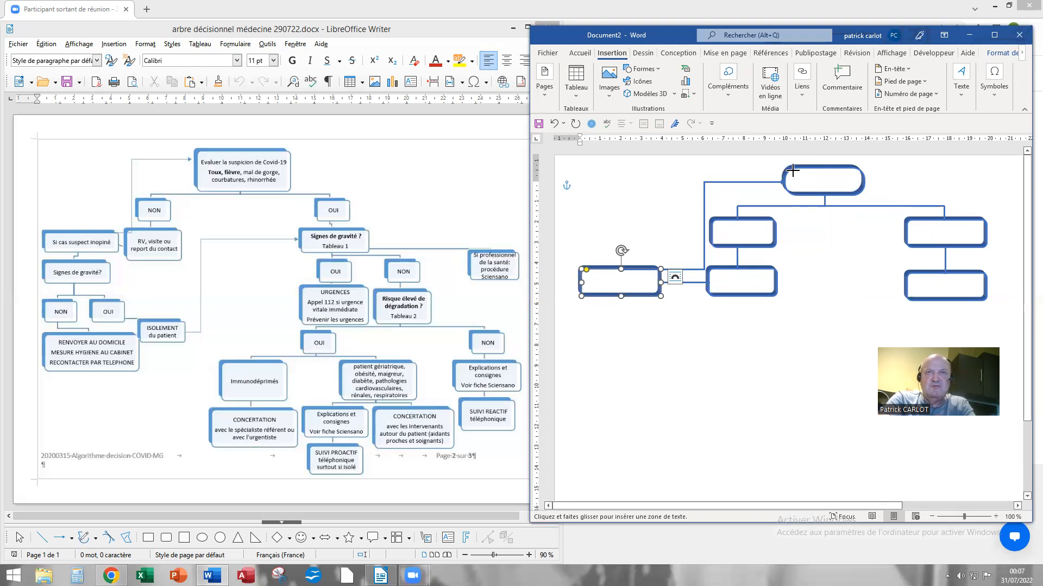
{"action": "left_click_drag", "start_coordinate": [802, 185], "coordinate": [854, 188]}
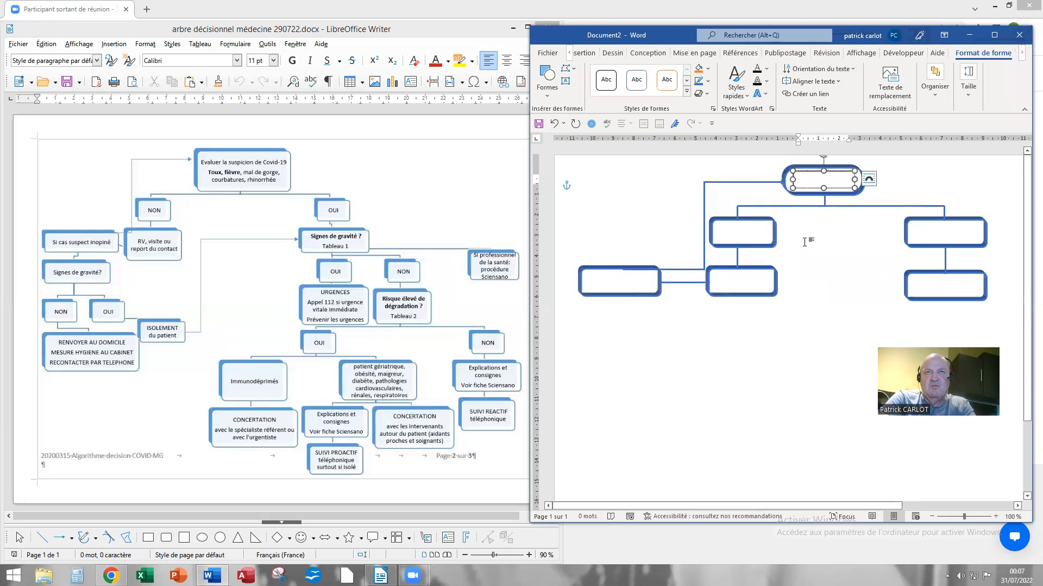
{"action": "type", "text": "sqdqsdq"}
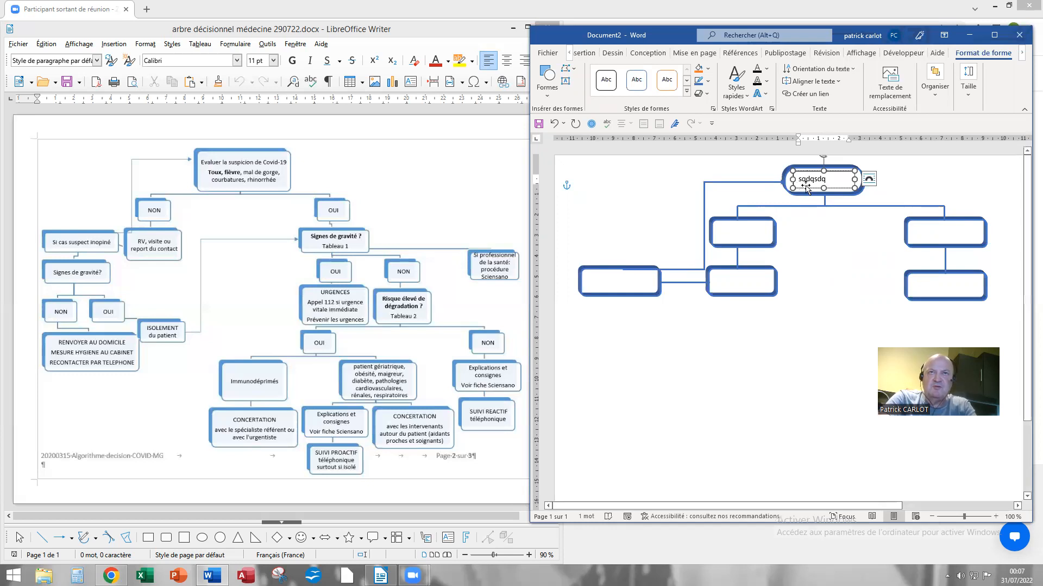
Duplicate the placeholder text box into each of the five other boxes of the tree.
{"action": "left_click_drag", "start_coordinate": [807, 191], "coordinate": [731, 289]}
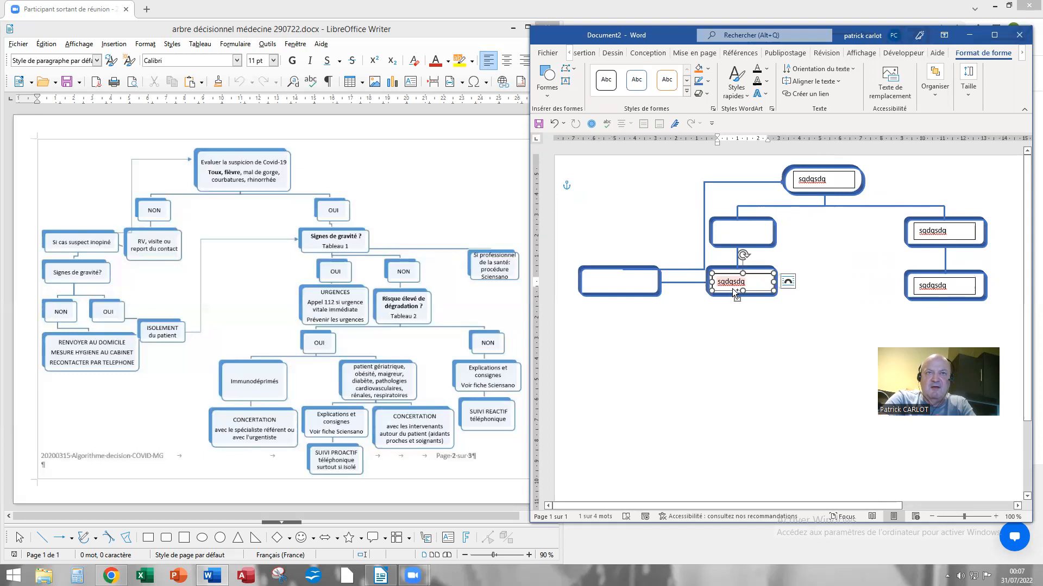
{"action": "left_click_drag", "start_coordinate": [732, 288], "coordinate": [728, 239]}
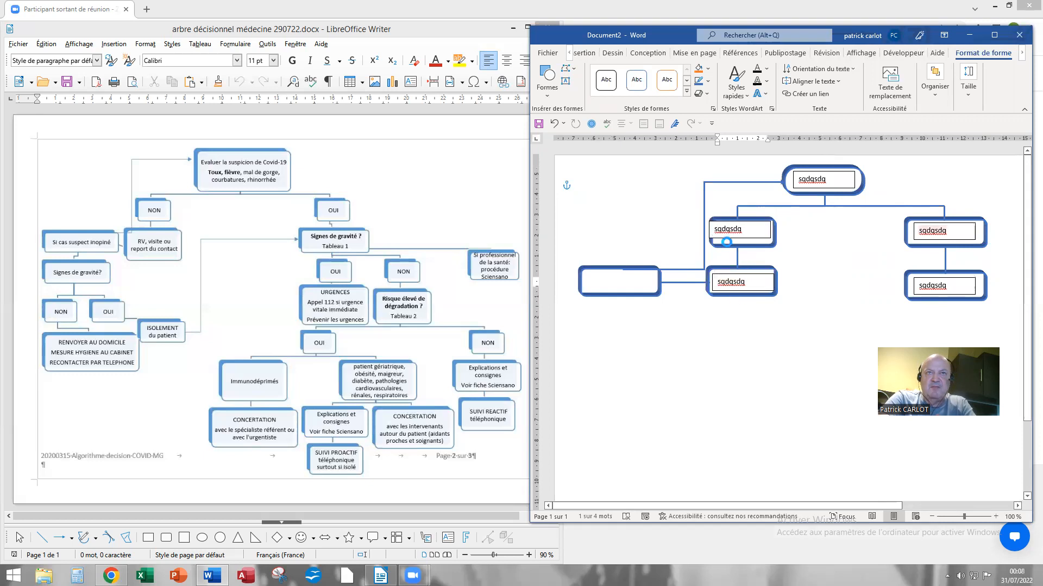
{"action": "left_click_drag", "start_coordinate": [728, 241], "coordinate": [604, 288]}
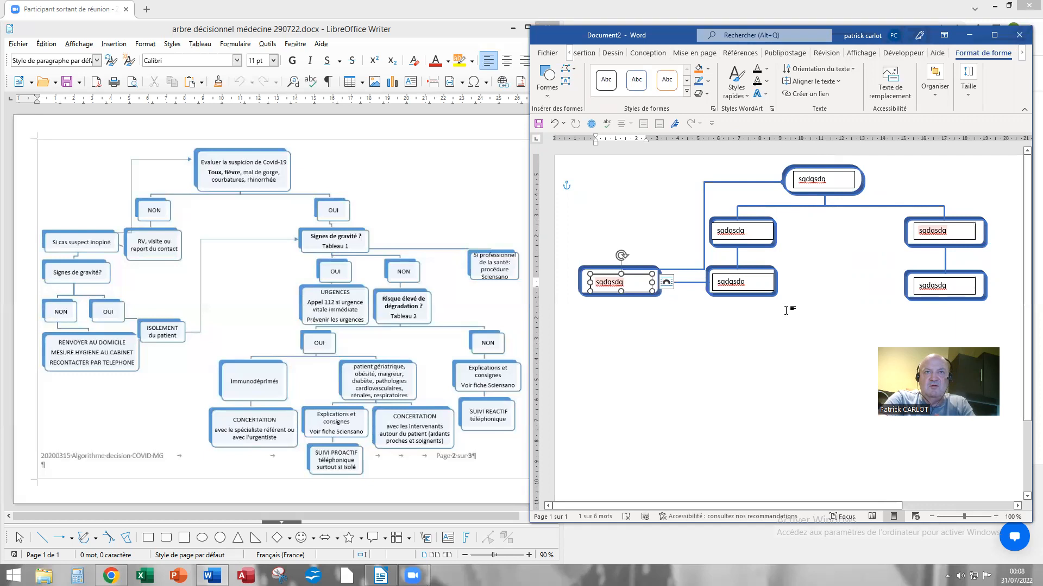
Replace the placeholder text in the top box with "Evaluer...".
{"action": "left_click", "coordinate": [829, 180]}
{"action": "left_click_drag", "start_coordinate": [810, 178], "coordinate": [794, 179]}
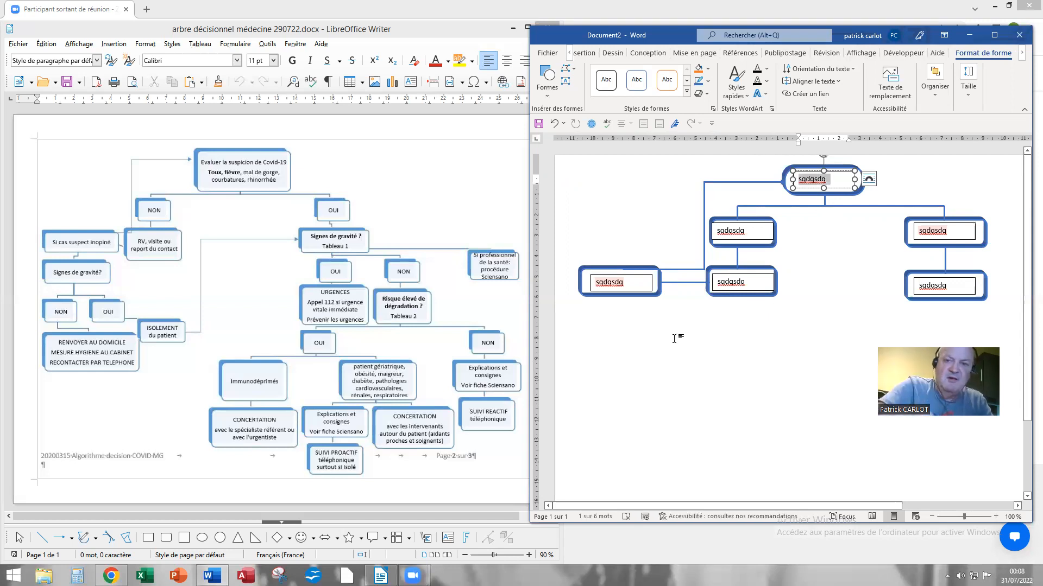
{"action": "type", "text": "Eva"}
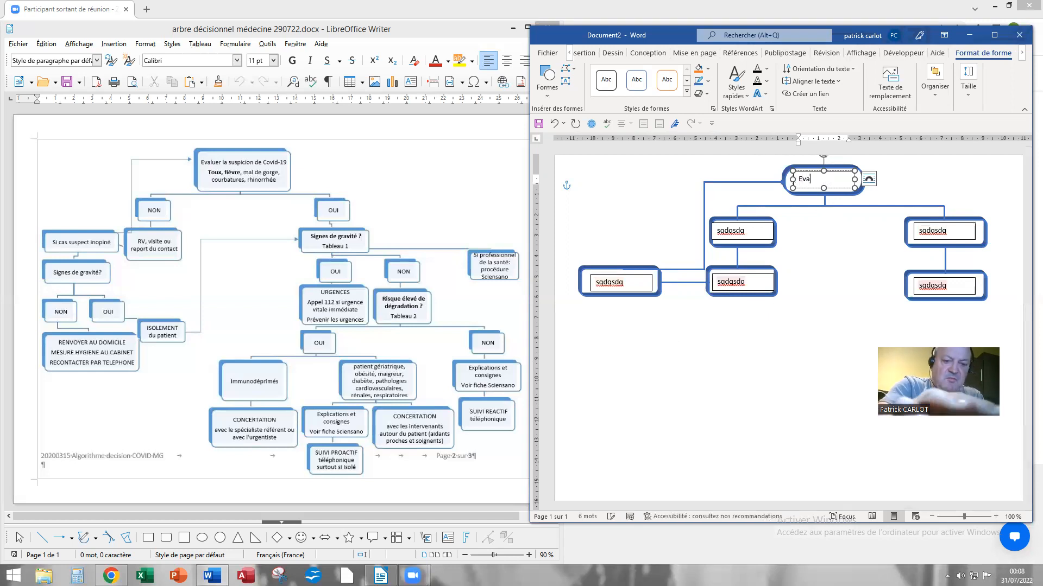
{"action": "type", "text": "luer"}
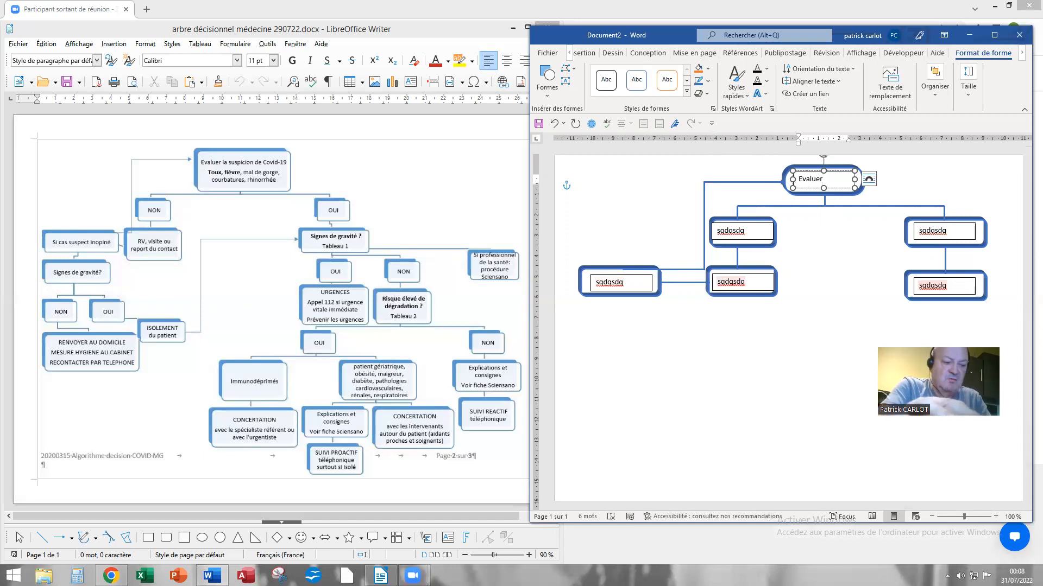
{"action": "type", "text": "..."}
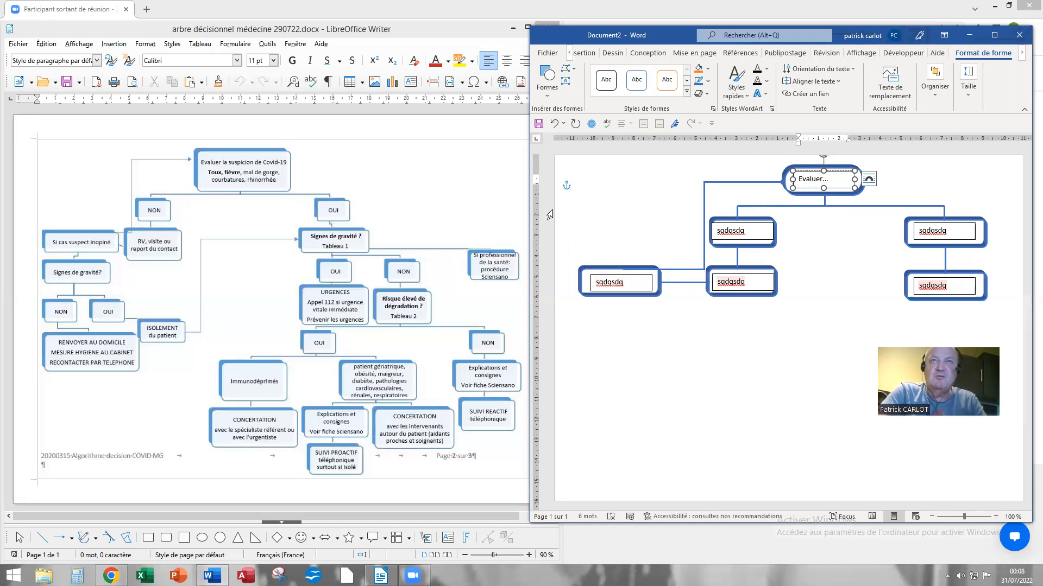
Set the "Evaluer..." text in the top box to 9 pt.
{"action": "left_click_drag", "start_coordinate": [793, 179], "coordinate": [802, 181]}
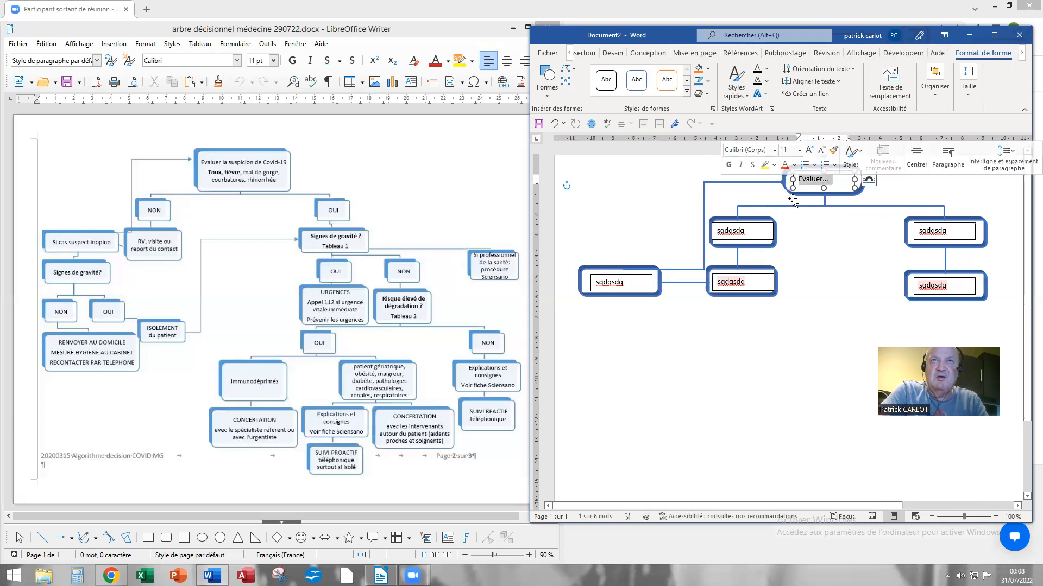
{"action": "left_click", "coordinate": [800, 151]}
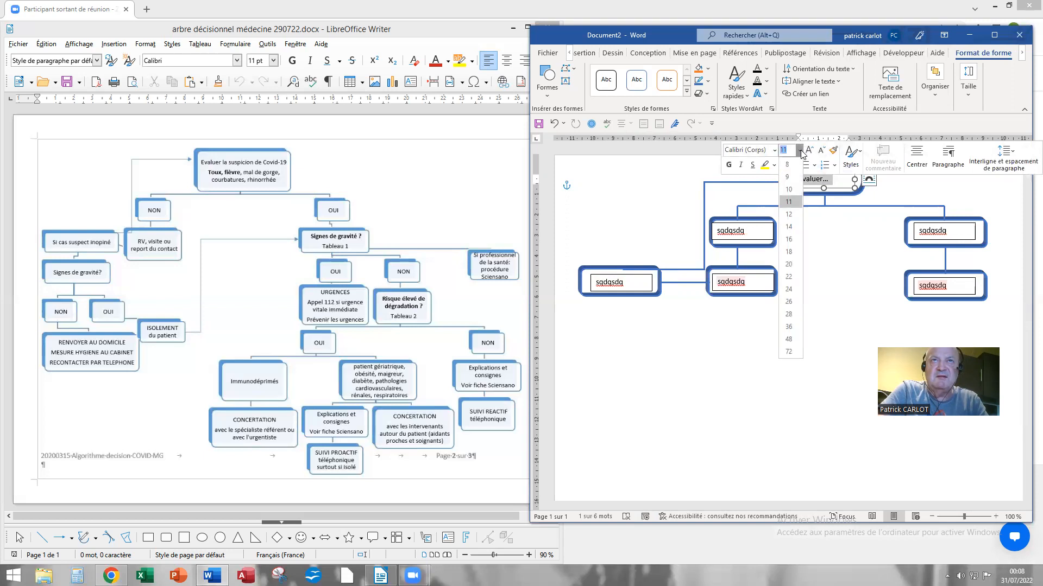
{"action": "left_click", "coordinate": [786, 177]}
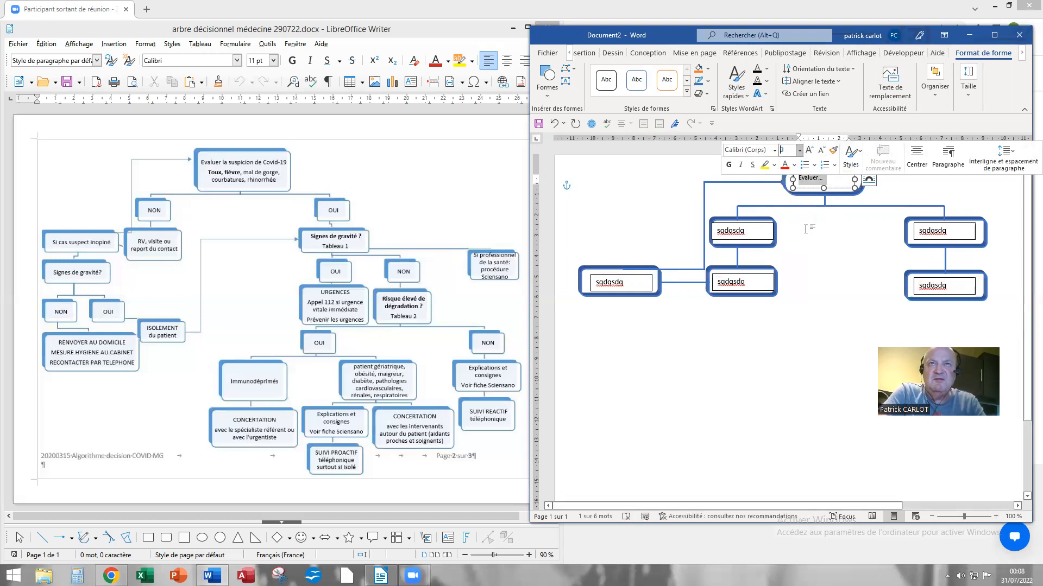
{"action": "left_click", "coordinate": [806, 229]}
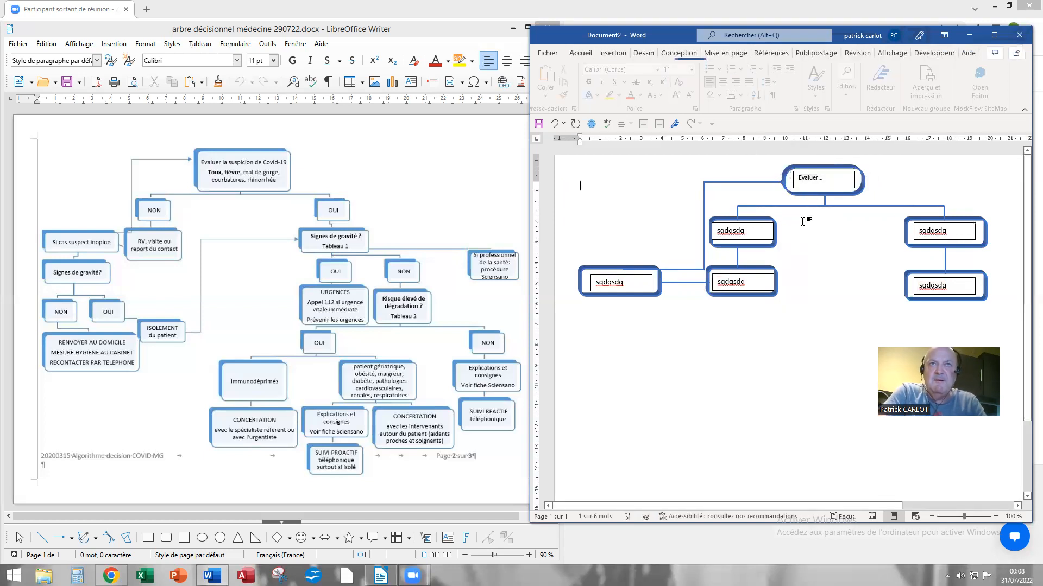
Replace the placeholder texts in the two second-level boxes with "NON" in the first and "OUI" in the second.
{"action": "double_click", "coordinate": [747, 231]}
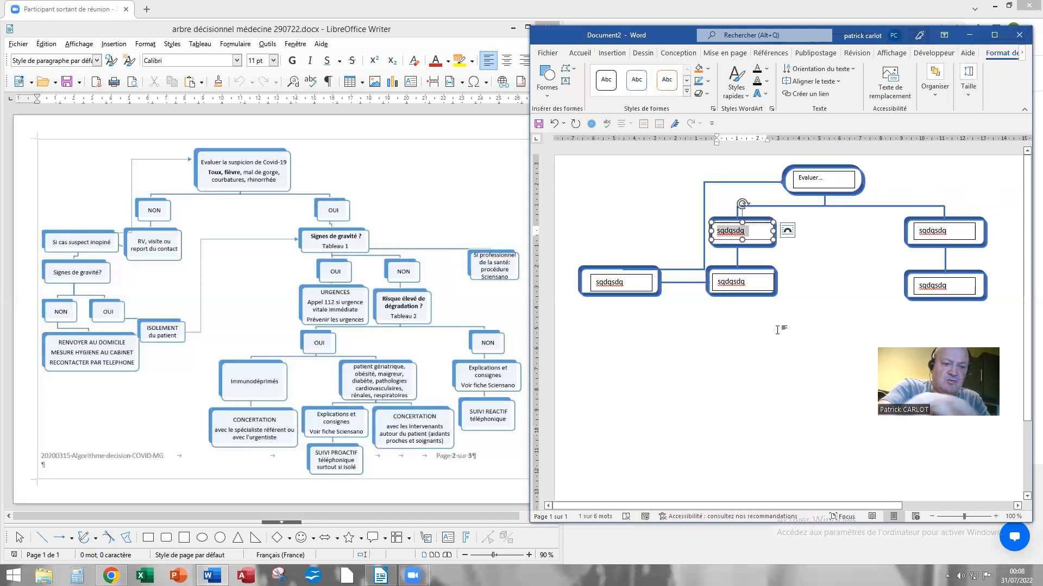
{"action": "type", "text": "non"}
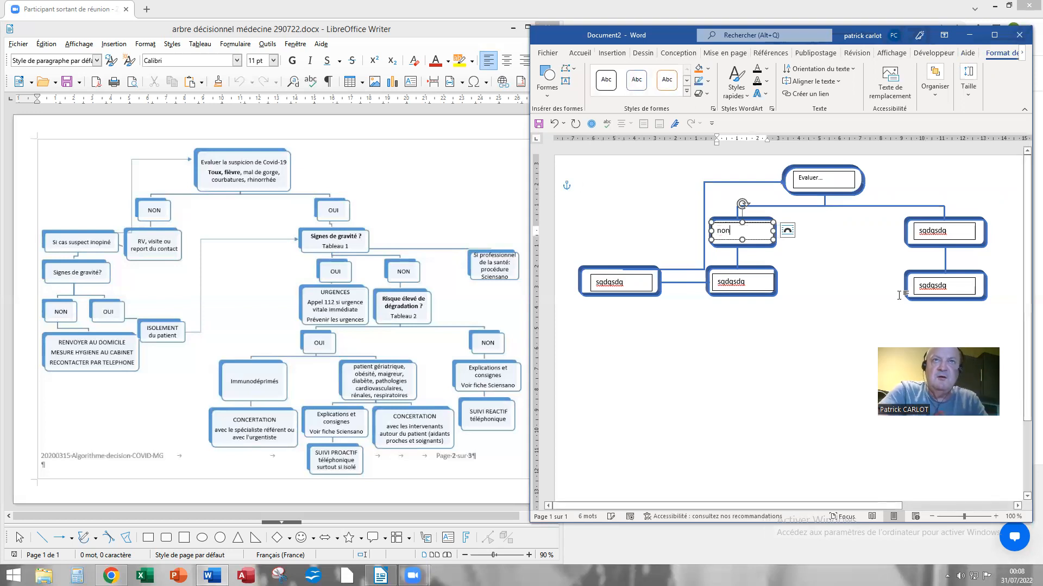
{"action": "key", "text": "BackSpace"}
{"action": "key", "text": "BackSpace"}
{"action": "key", "text": "BackSpace"}
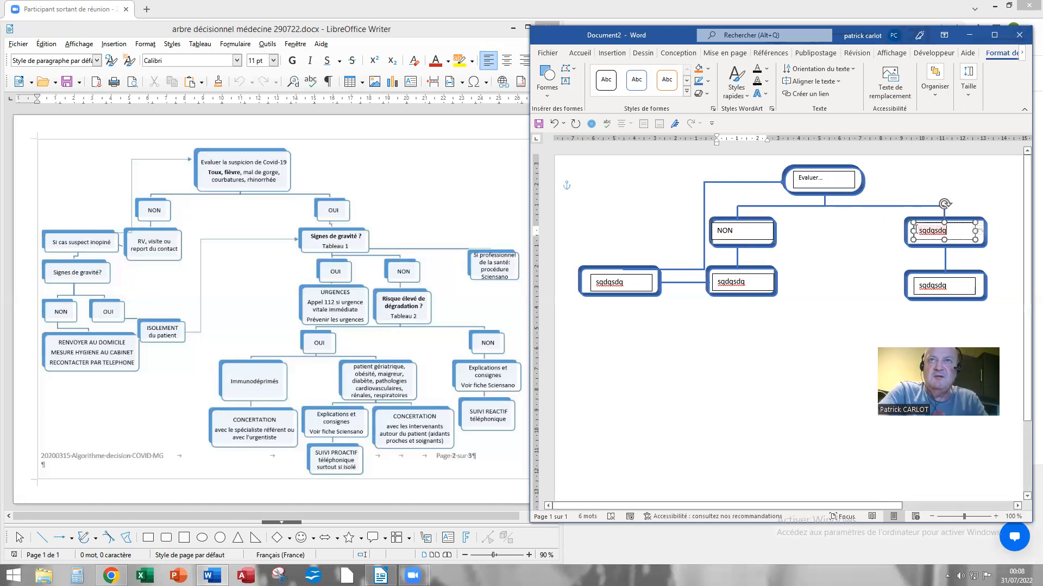
{"action": "double_click", "coordinate": [948, 231]}
{"action": "type", "text": "OUI"}
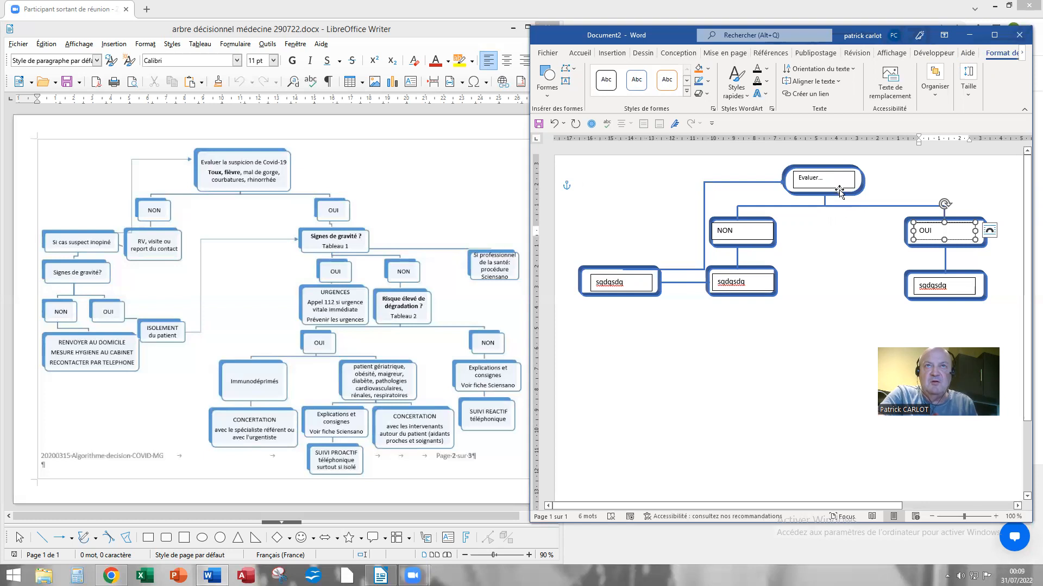
Set the "NON" text to 14 pt and centre it in its text box.
{"action": "double_click", "coordinate": [717, 230]}
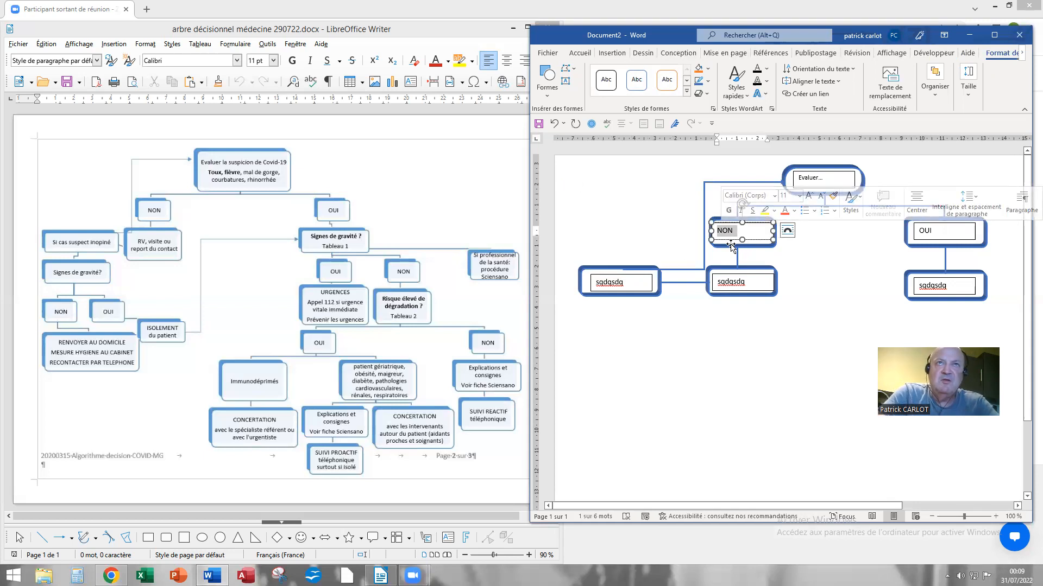
{"action": "left_click", "coordinate": [799, 196]}
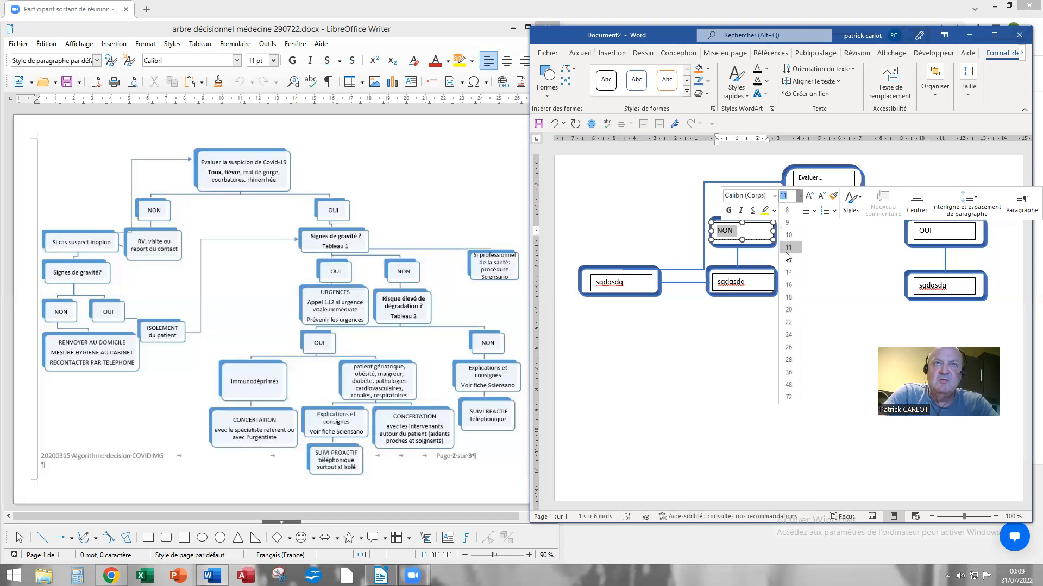
{"action": "left_click", "coordinate": [788, 272]}
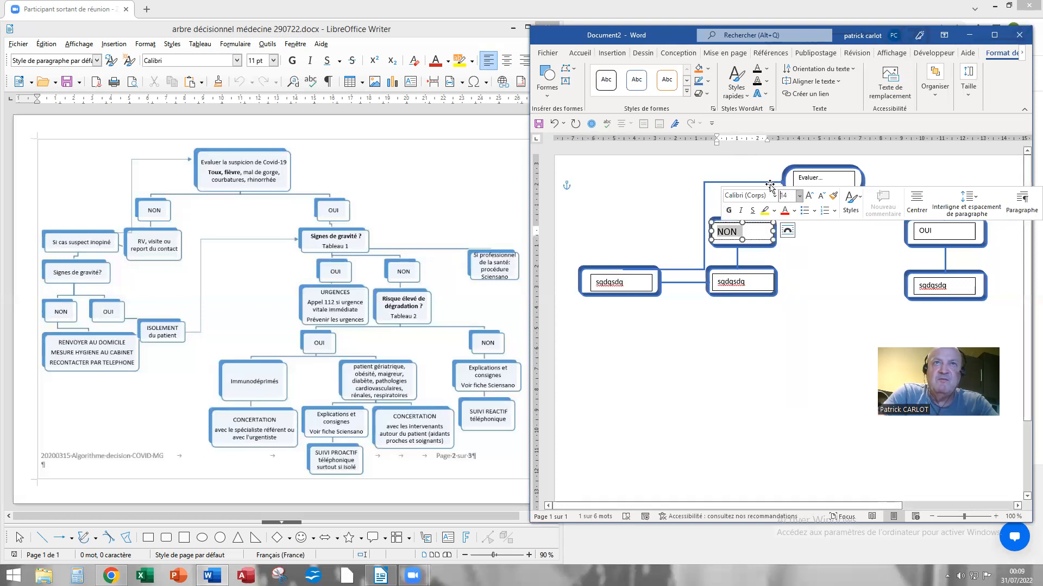
{"action": "left_click", "coordinate": [916, 202]}
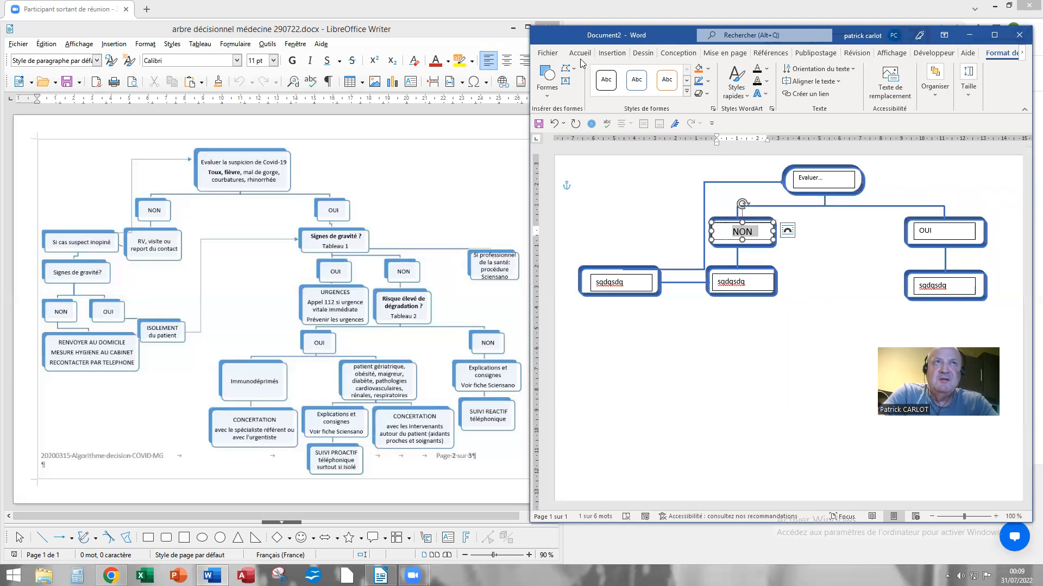
Copy the formatting of the "NON" text onto the "OUI" text with Format Painter.
{"action": "left_click", "coordinate": [579, 53]}
{"action": "left_click", "coordinate": [568, 96]}
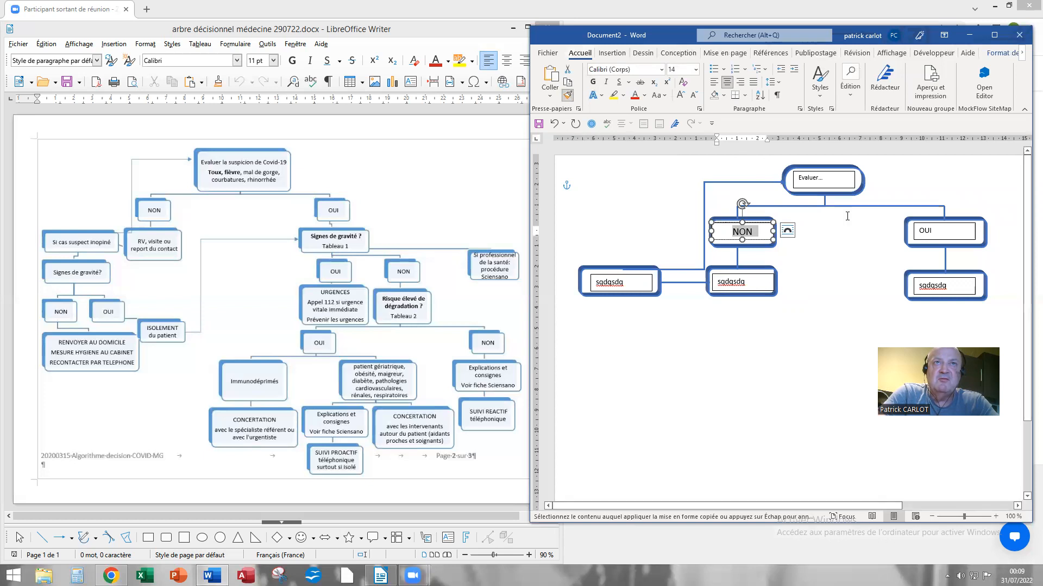
{"action": "left_click", "coordinate": [937, 239]}
{"action": "double_click", "coordinate": [923, 230]}
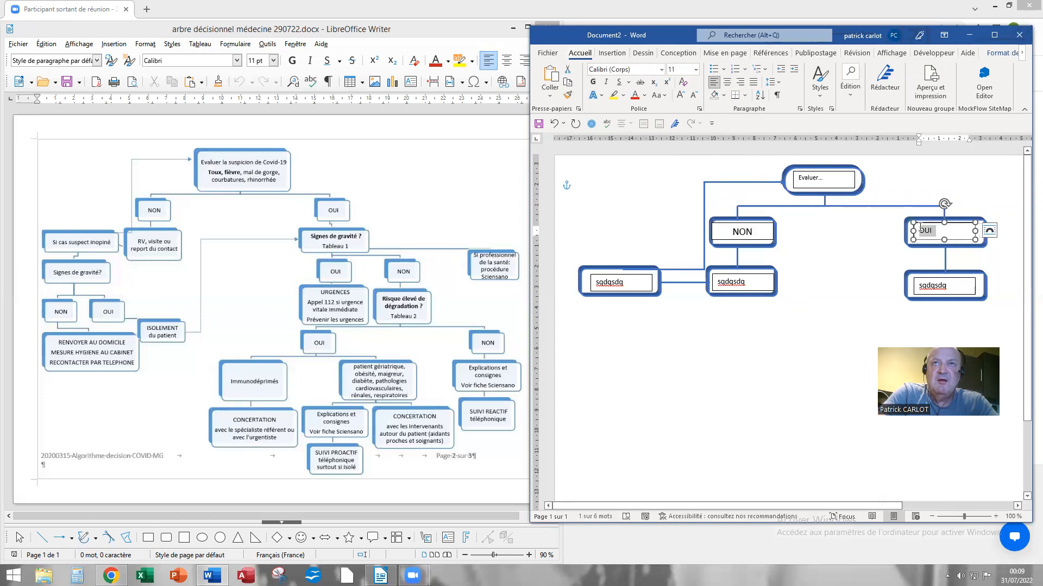
{"action": "left_click", "coordinate": [753, 228]}
{"action": "double_click", "coordinate": [733, 229]}
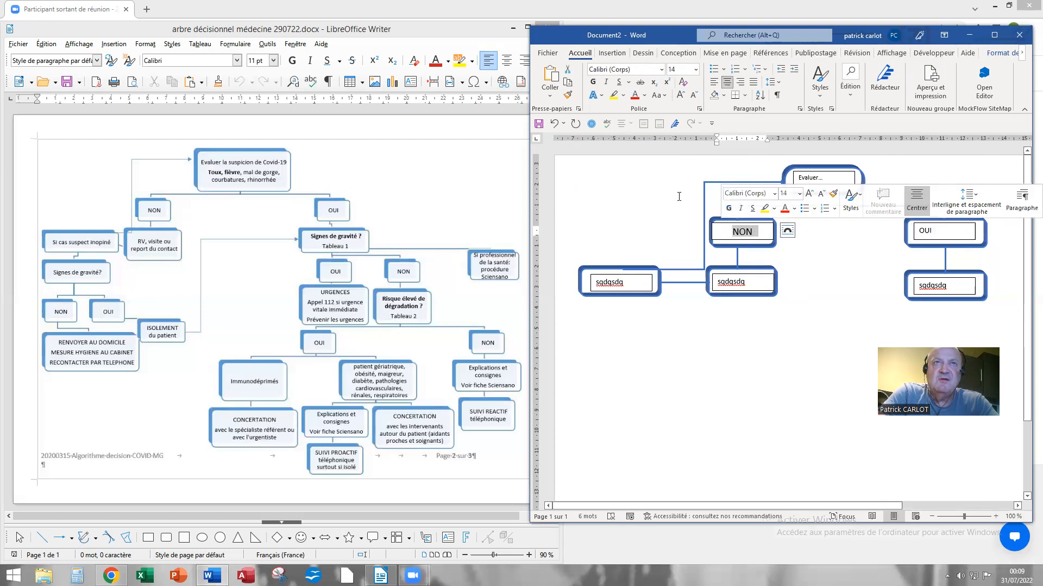
{"action": "left_click", "coordinate": [567, 97]}
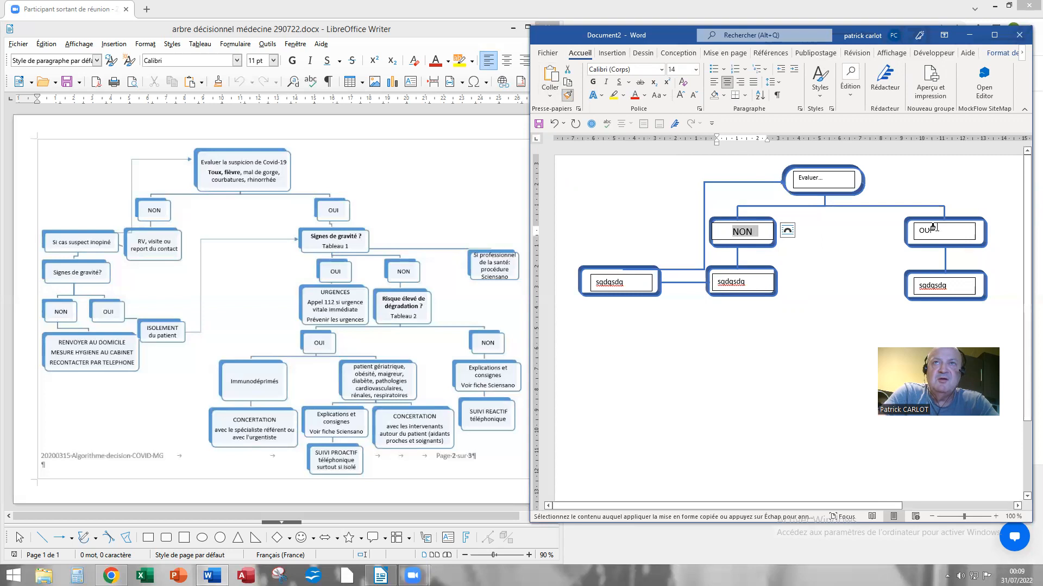
{"action": "left_click", "coordinate": [914, 229]}
{"action": "left_click_drag", "start_coordinate": [915, 228], "coordinate": [916, 229]}
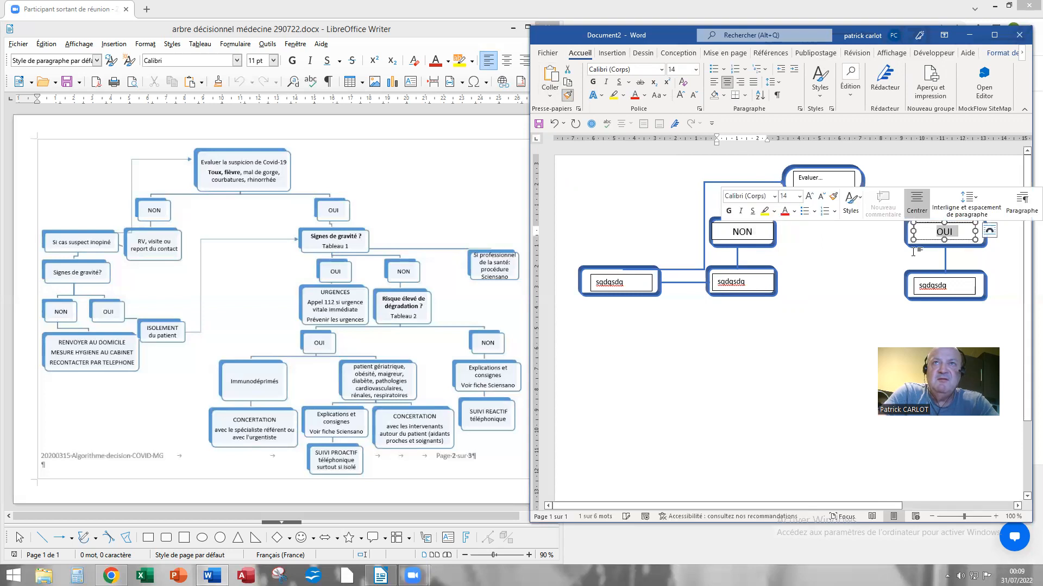
{"action": "left_click", "coordinate": [830, 294]}
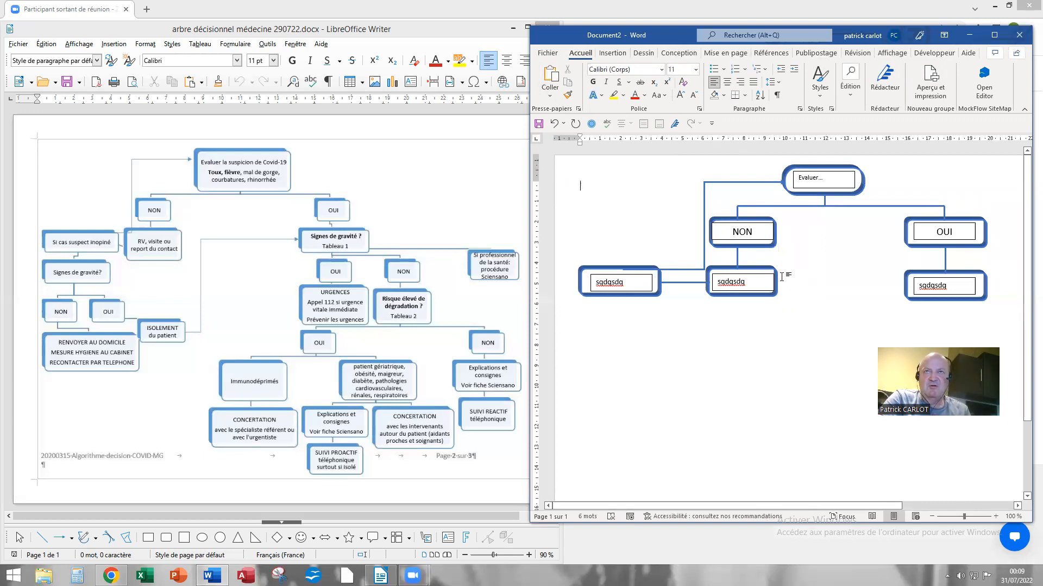
Remove the outline of the "Evaluer..." text box by setting its shape contour to Aucun trait.
{"action": "left_click", "coordinate": [810, 191]}
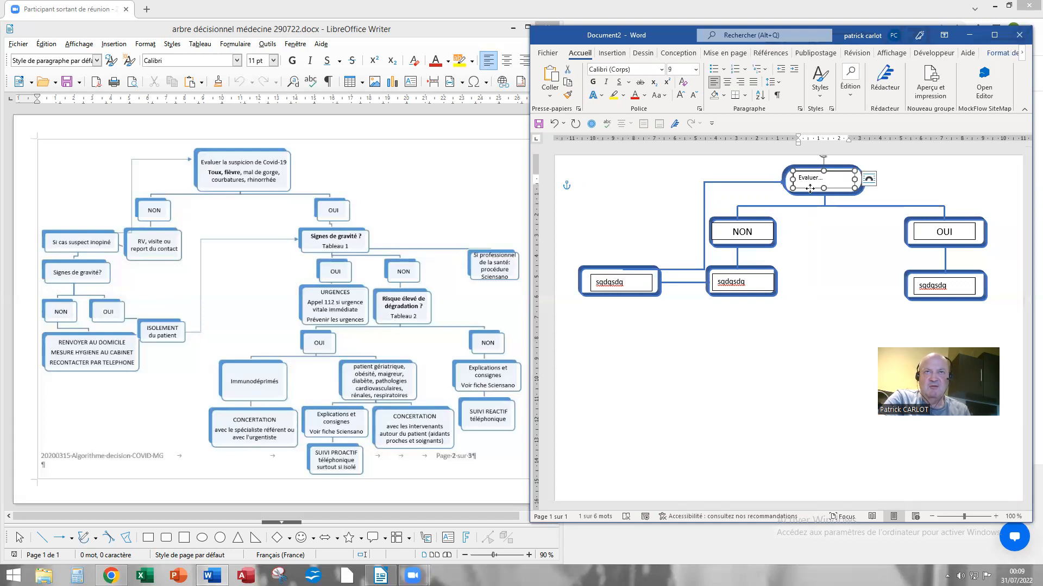
{"action": "right_click", "coordinate": [809, 188]}
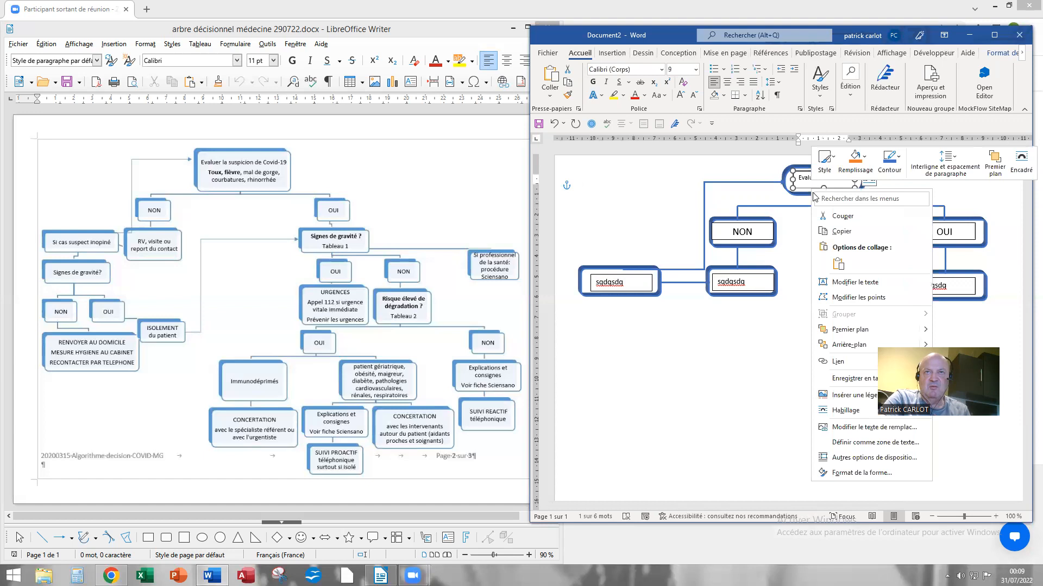
{"action": "left_click", "coordinate": [841, 471]}
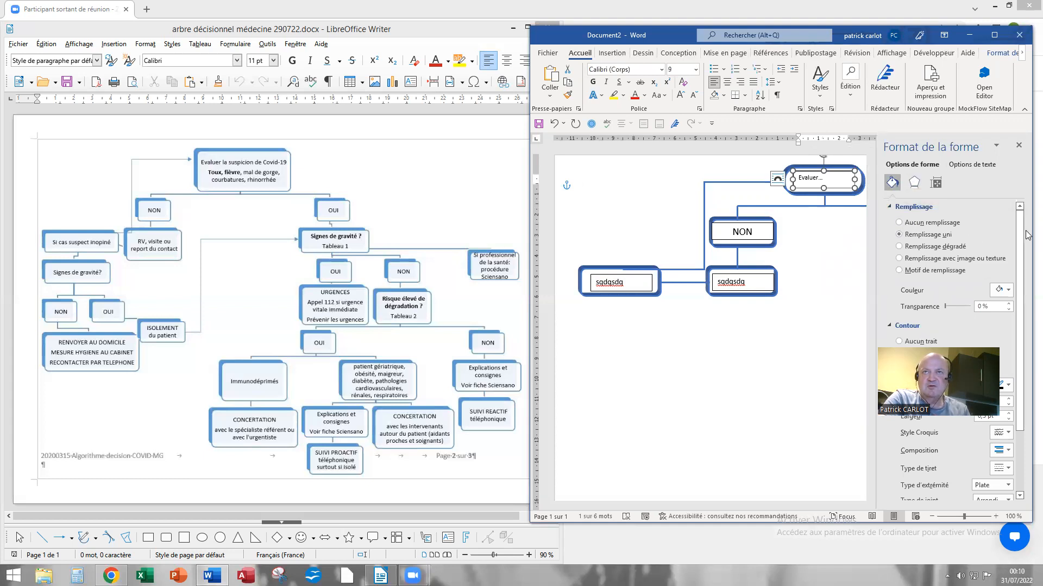
{"action": "left_click", "coordinate": [914, 183]}
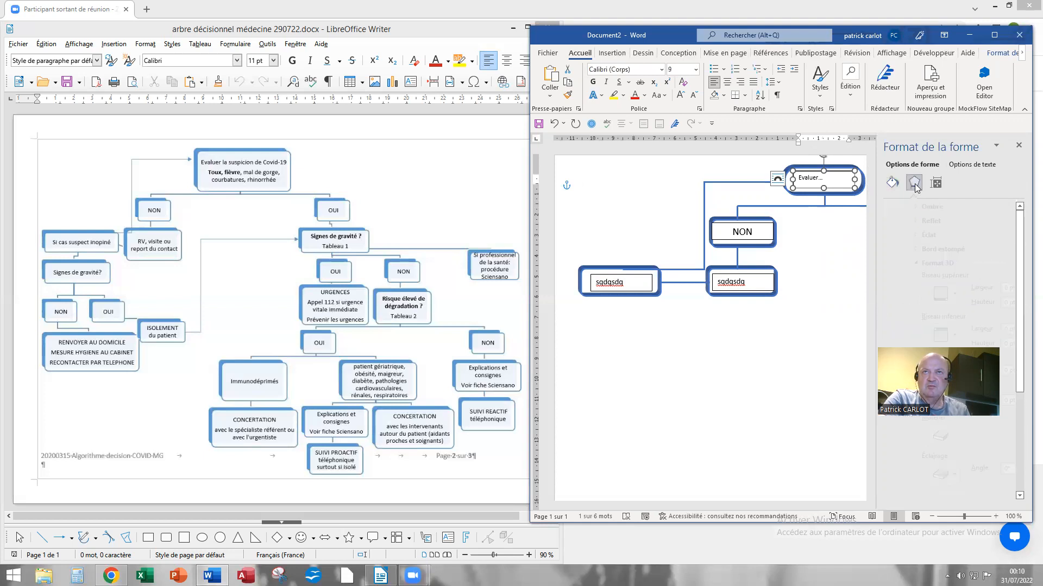
{"action": "left_click", "coordinate": [893, 183]}
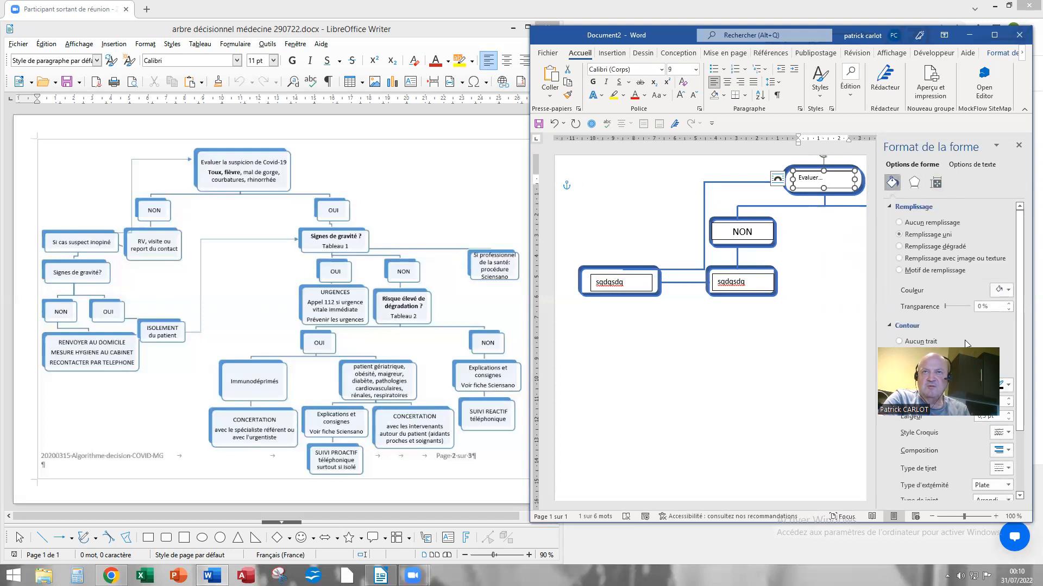
{"action": "left_click", "coordinate": [900, 343]}
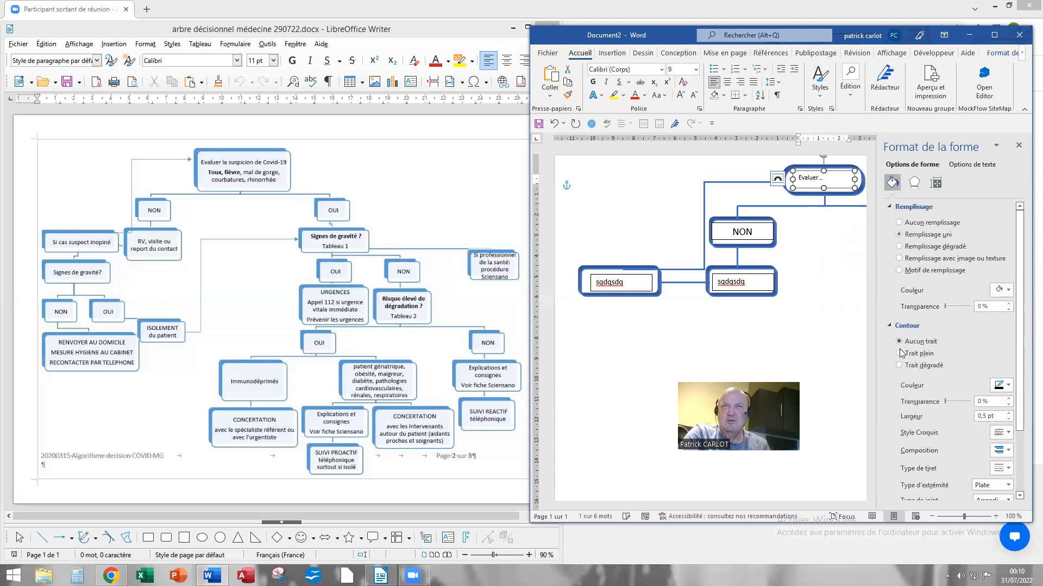
{"action": "left_click", "coordinate": [1019, 145]}
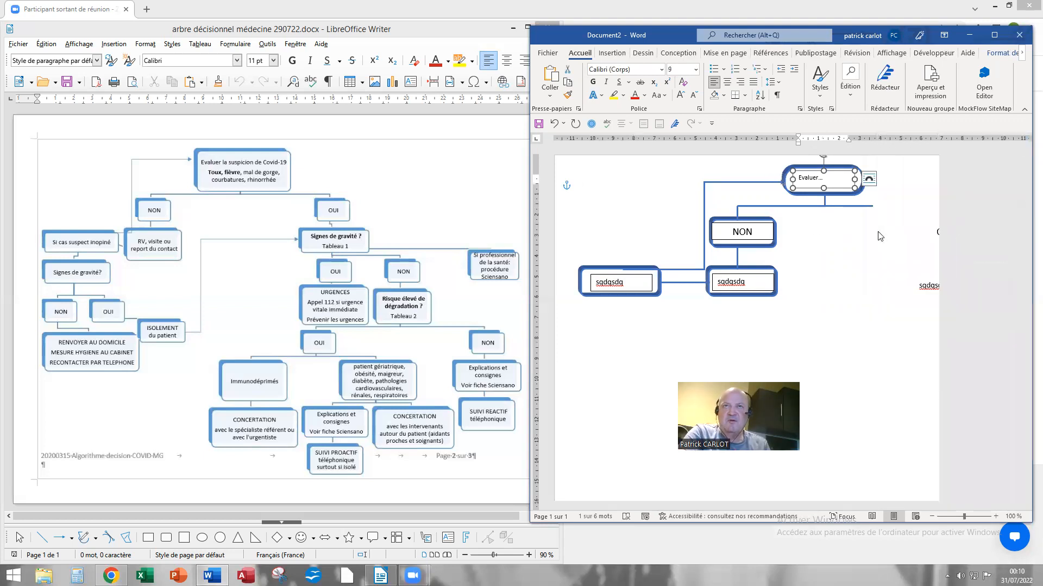
{"action": "left_click", "coordinate": [817, 244]}
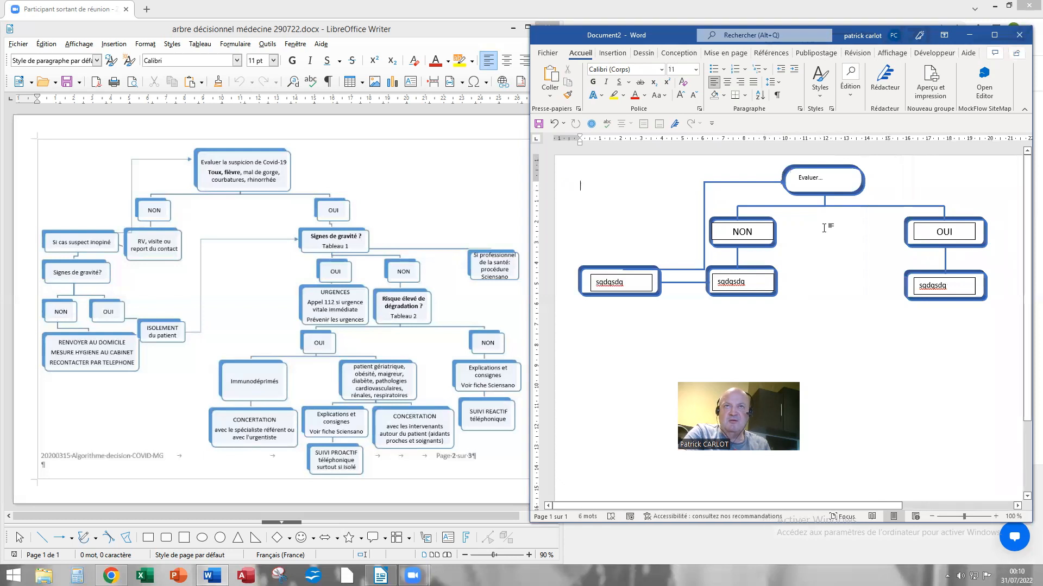
Copy the outline-free formatting of the "Evaluer..." text box onto the five other text boxes with Format Painter.
{"action": "left_click", "coordinate": [810, 185]}
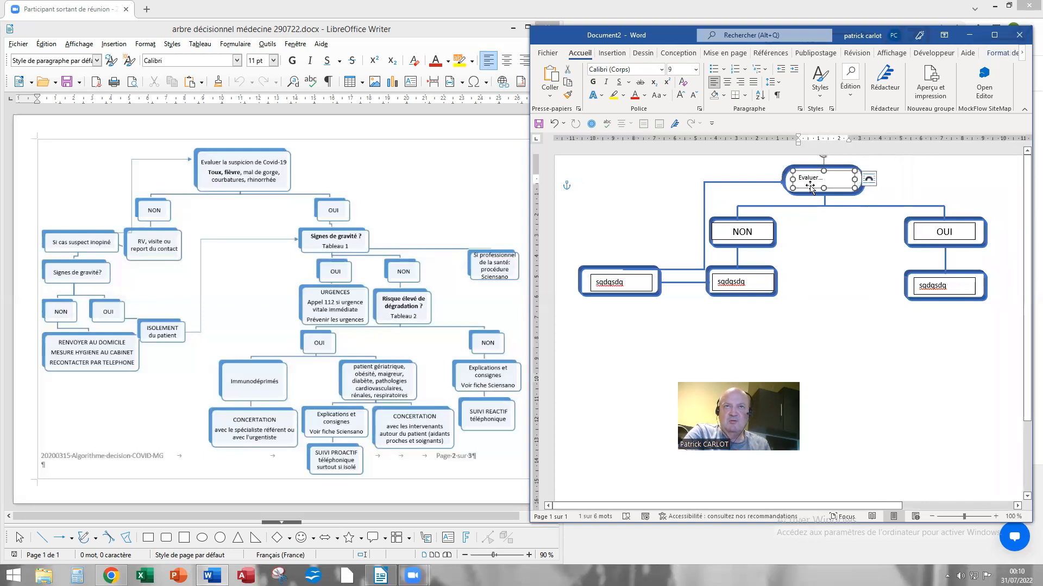
{"action": "left_click", "coordinate": [568, 97]}
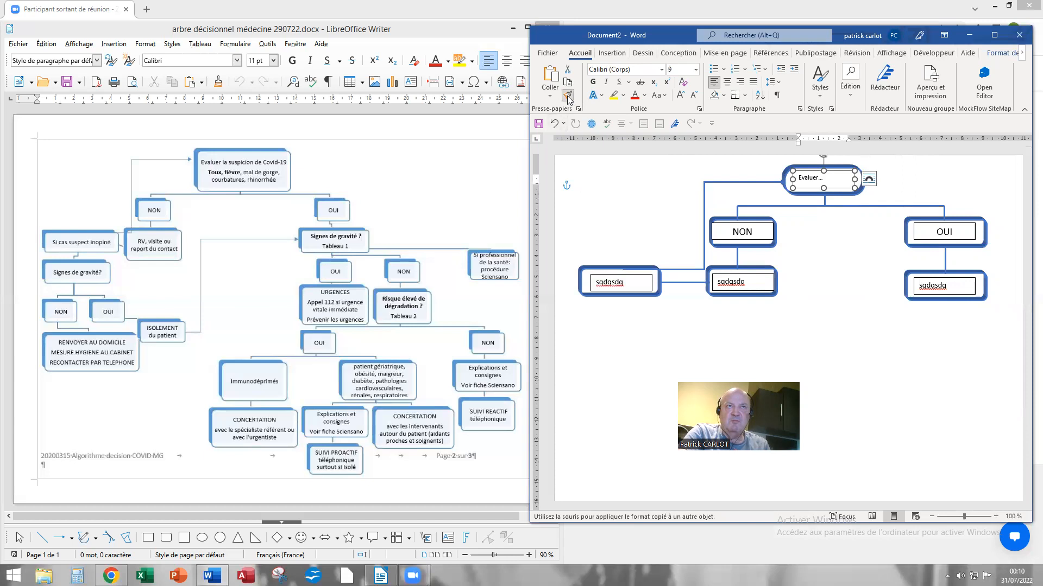
{"action": "left_click", "coordinate": [927, 240]}
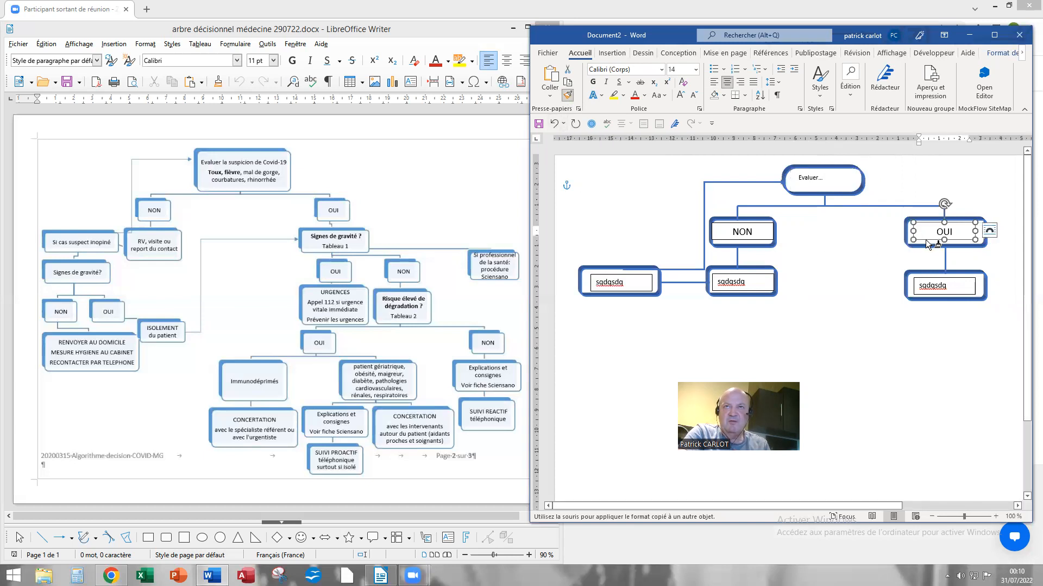
{"action": "left_click", "coordinate": [923, 295]}
{"action": "left_click", "coordinate": [739, 287]}
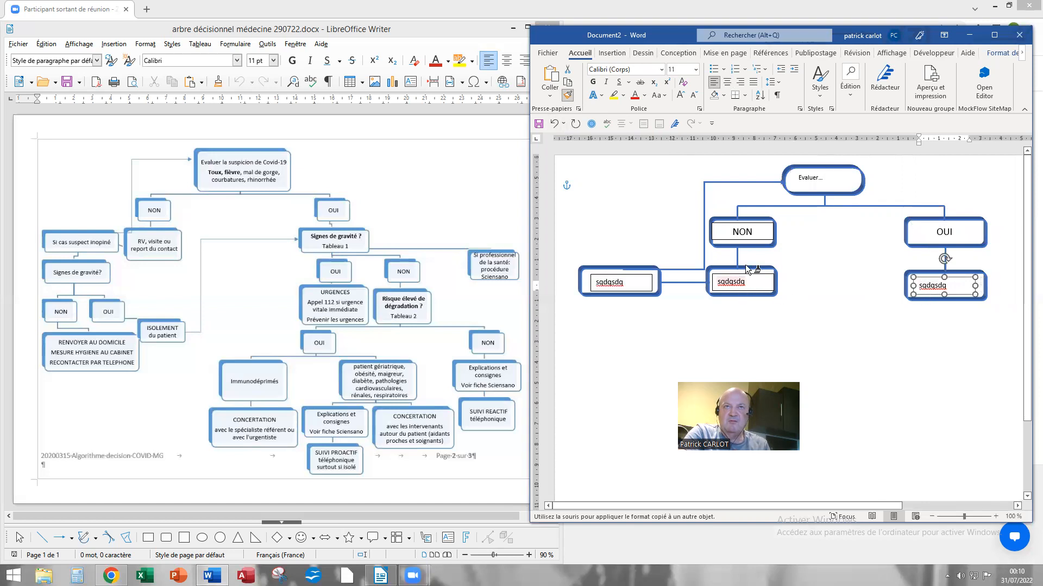
{"action": "left_click", "coordinate": [741, 238]}
{"action": "left_click", "coordinate": [635, 289]}
{"action": "key", "text": "Escape"}
{"action": "left_click", "coordinate": [831, 295]}
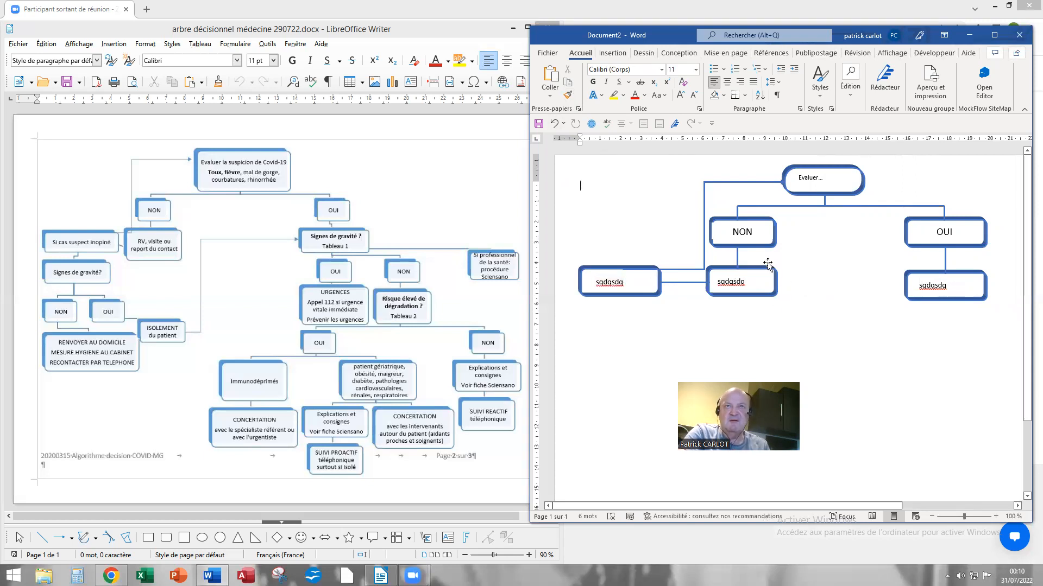
Pull back the end of the elbow connector at the "Evaluer..." box so it stops just at the box's edge.
{"action": "left_click", "coordinate": [733, 183]}
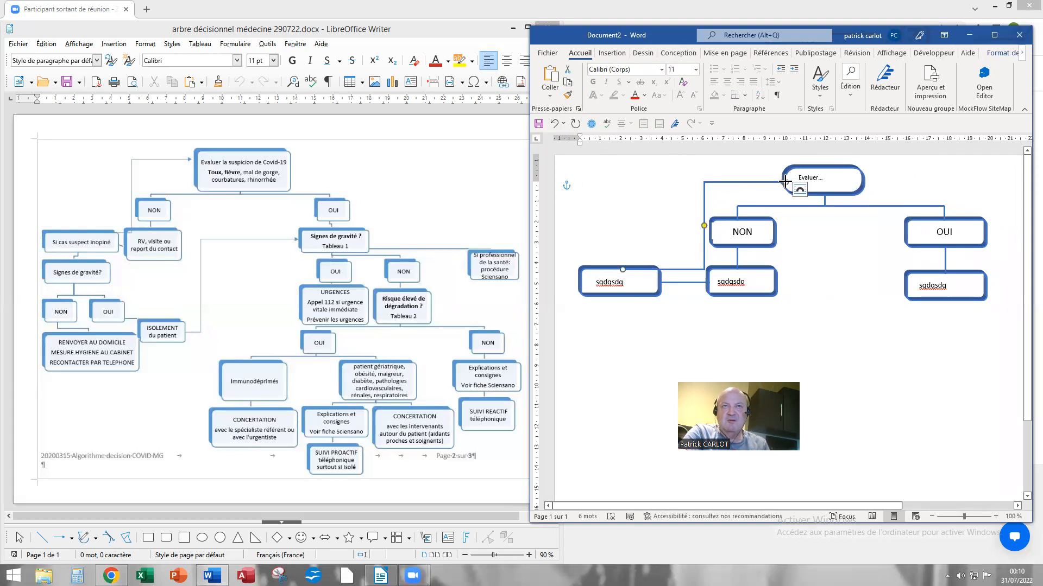
{"action": "left_click_drag", "start_coordinate": [785, 181], "coordinate": [778, 182]}
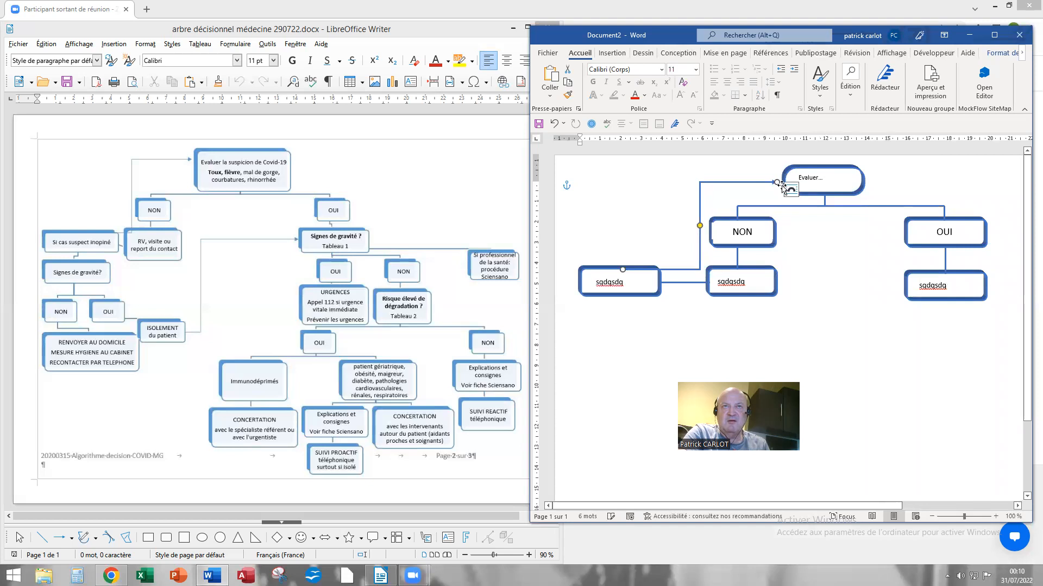
{"action": "left_click_drag", "start_coordinate": [779, 182], "coordinate": [780, 183]}
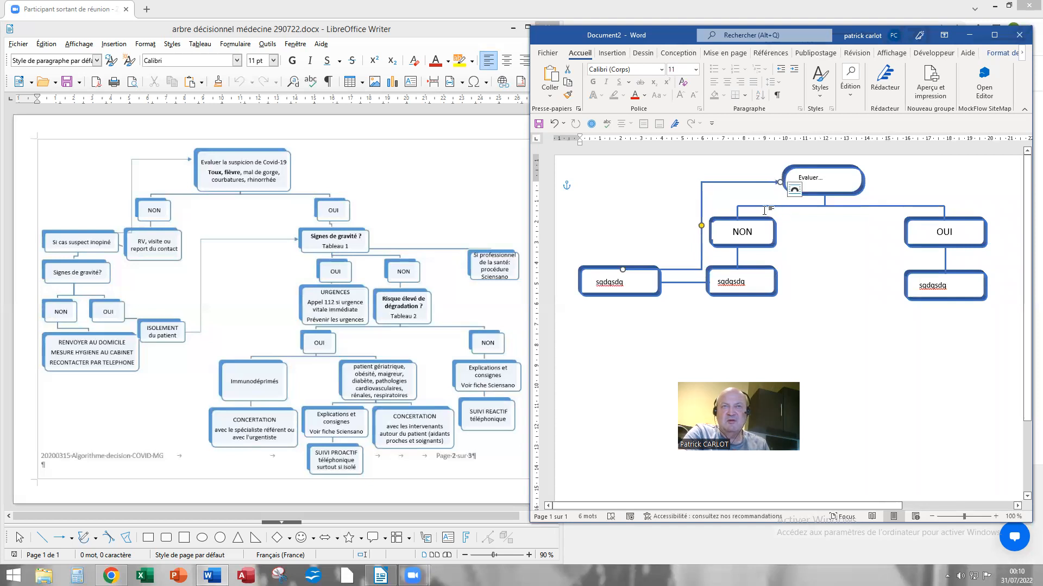
Examine the line and arrow options in the shape format settings of the elbow connector leading to the "Evaluer..." box.
{"action": "right_click", "coordinate": [740, 182]}
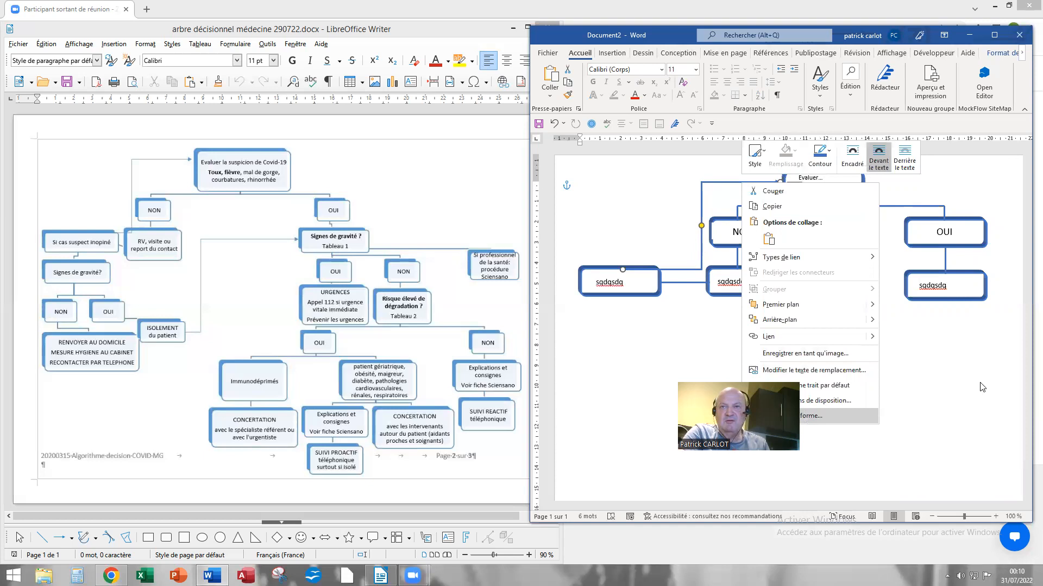
{"action": "key", "text": "Return"}
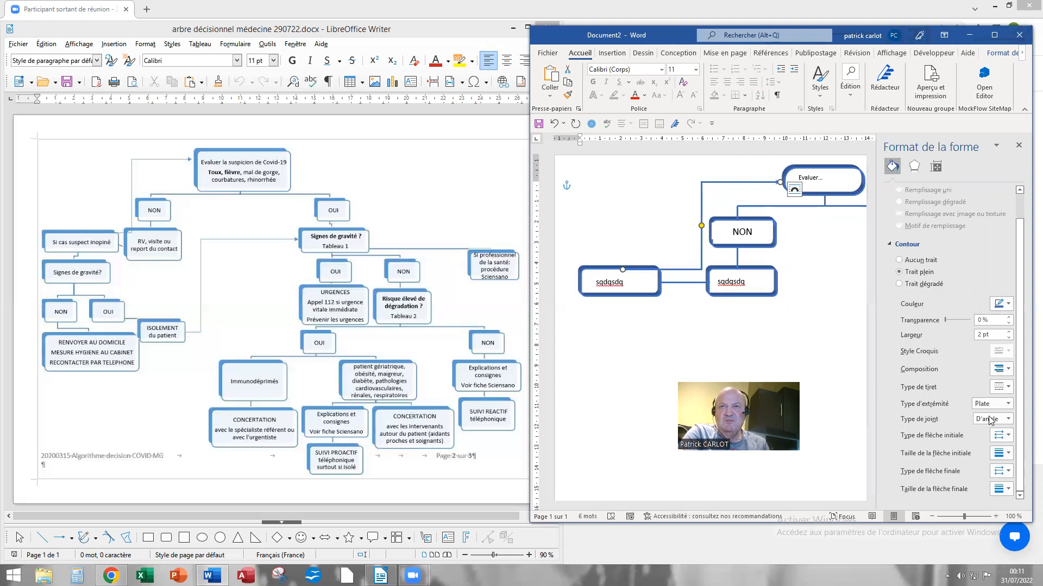
{"action": "left_click", "coordinate": [1019, 145]}
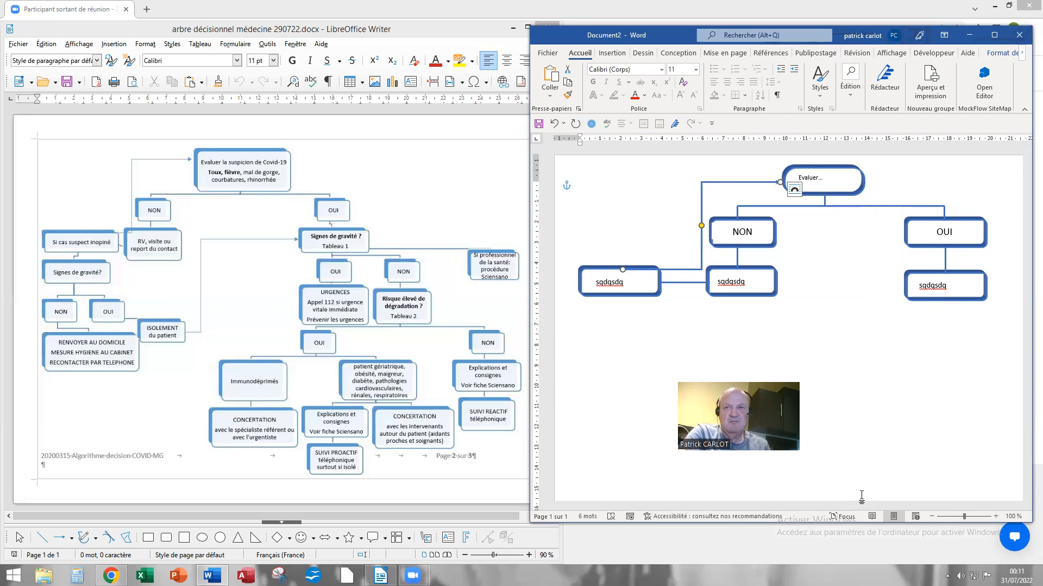
{"action": "left_click", "coordinate": [902, 478]}
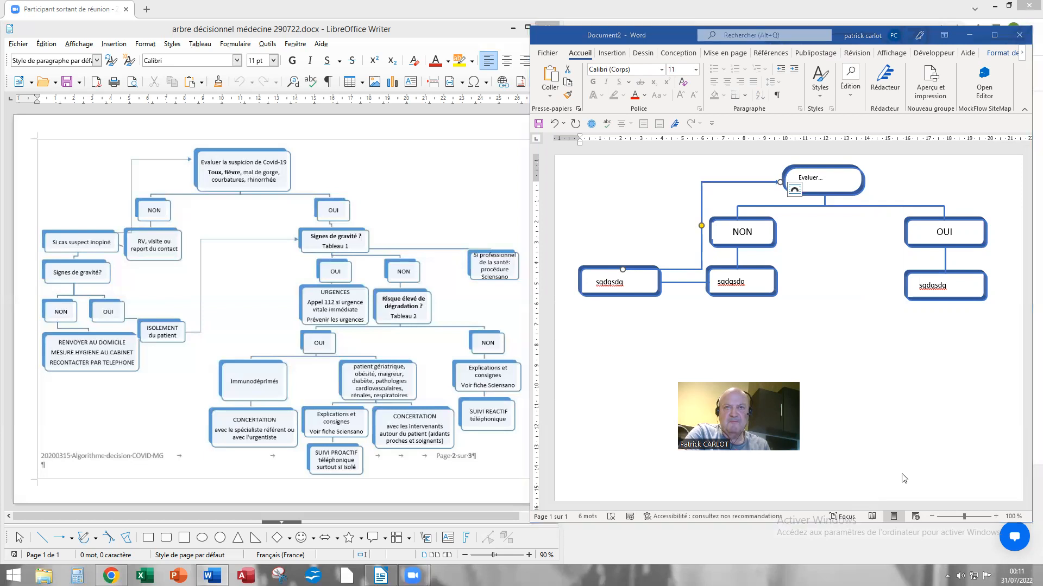